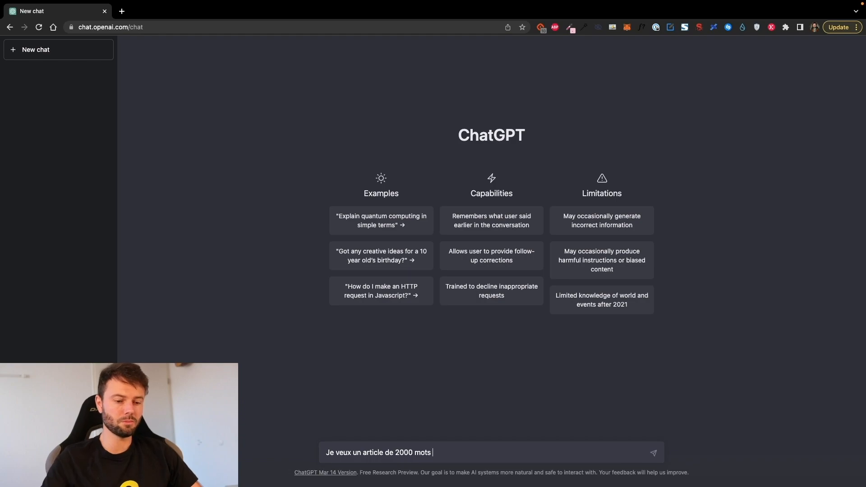
# Submit the prompt "Je veux un article de blog de 2000 mots sur " comment préparer une pizza ? ""
pyautogui.click(395, 452)
pyautogui.write('blog de ')
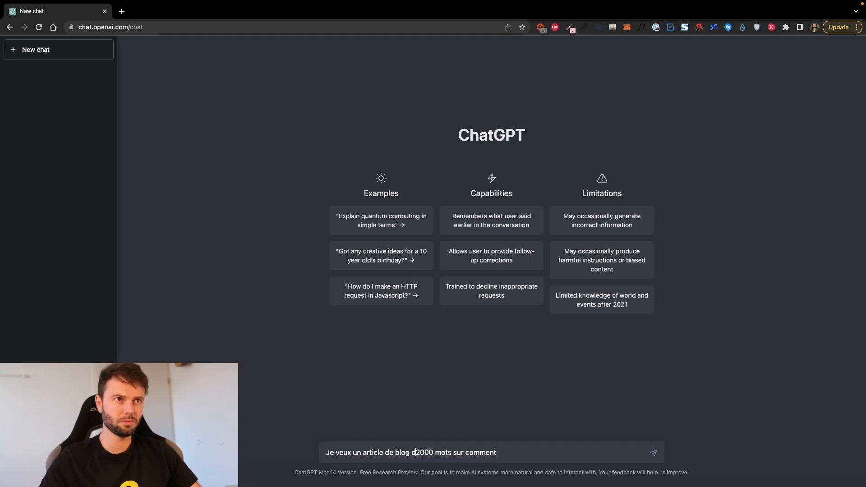
pyautogui.write(' "')
pyautogui.click(583, 447)
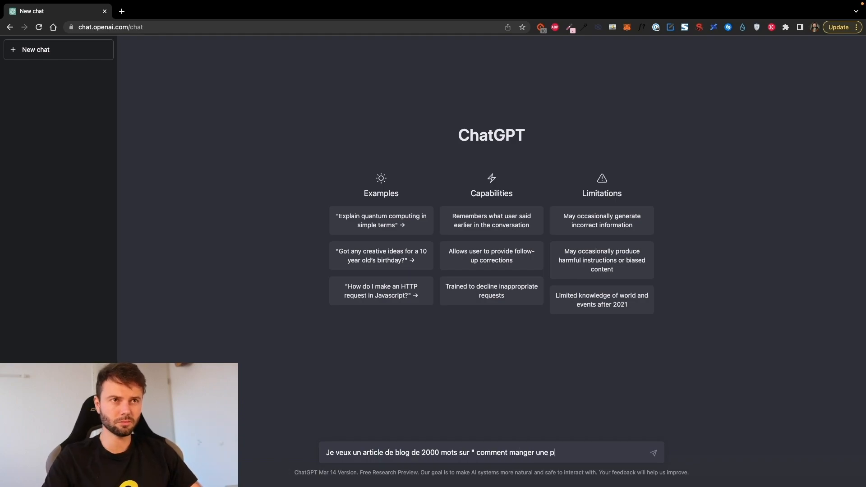
pyautogui.doubleClick(522, 453)
pyautogui.write('préparer')
pyautogui.click(582, 448)
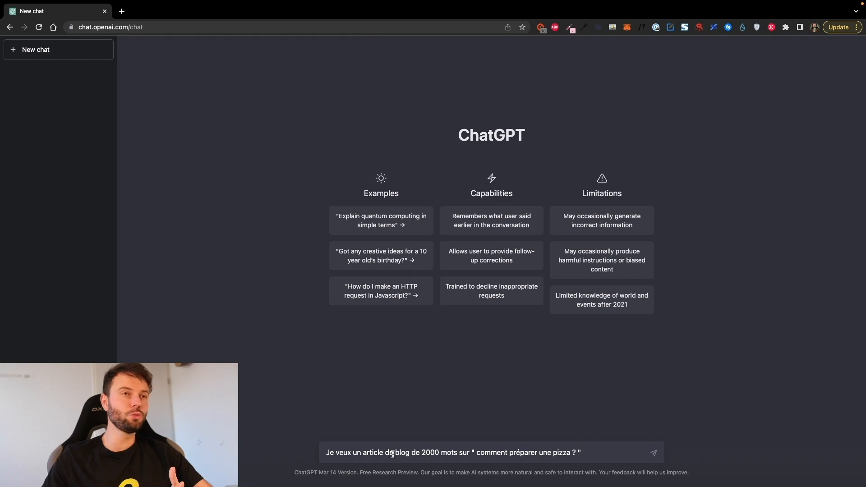
pyautogui.click(654, 454)
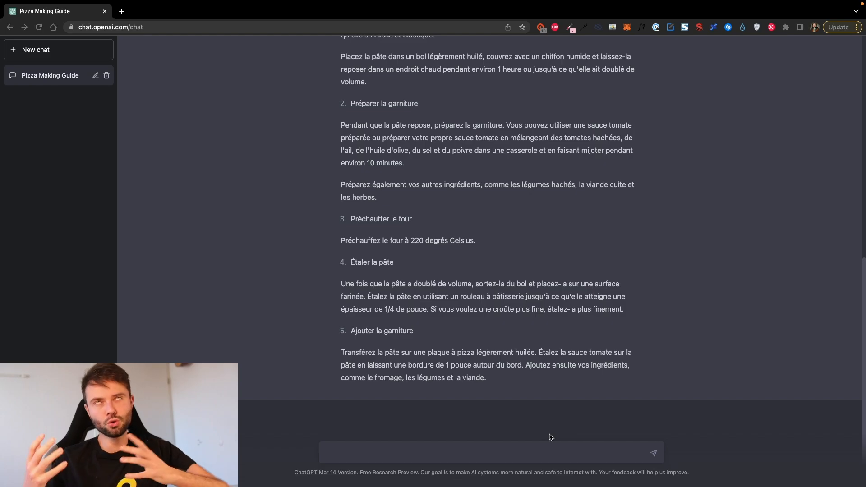
# Have the unfinished pizza article continued by sending the message "Continue"
pyautogui.click(501, 455)
pyautogui.write('Continue')
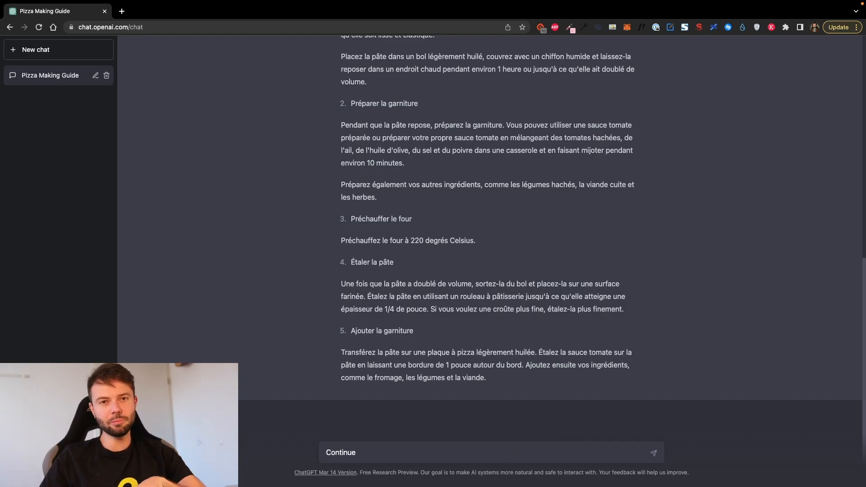
pyautogui.press('Return')
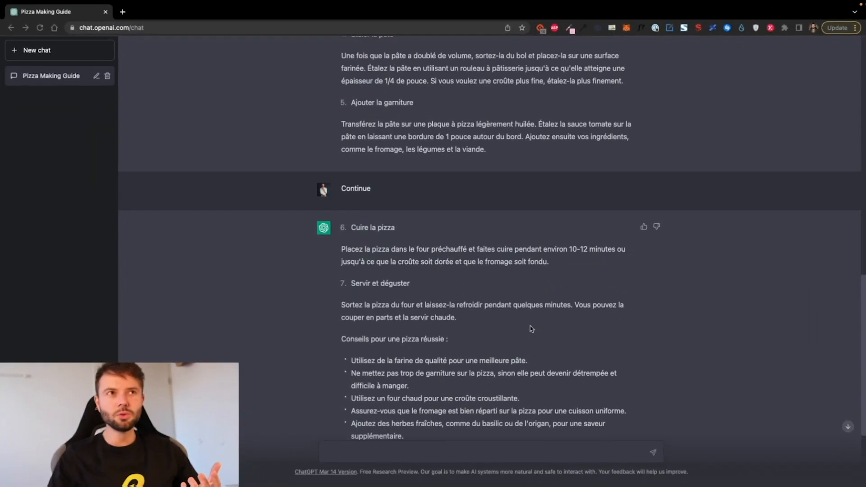
# Ask "Quelles sont les 10 questions les plus importantes que se demandent les gens au sujet de " comment préparer une pizza ? ""
pyautogui.scroll(15, 531, 330)
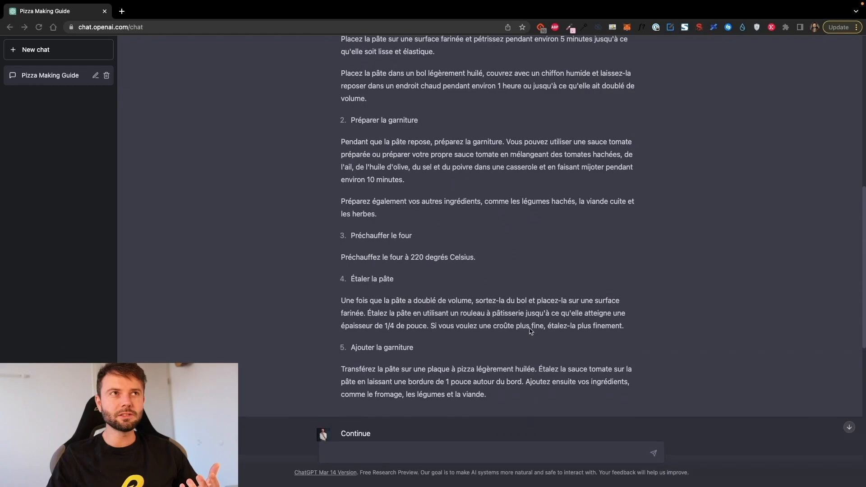
pyautogui.scroll(-10, 530, 332)
pyautogui.scroll(-10, 530, 331)
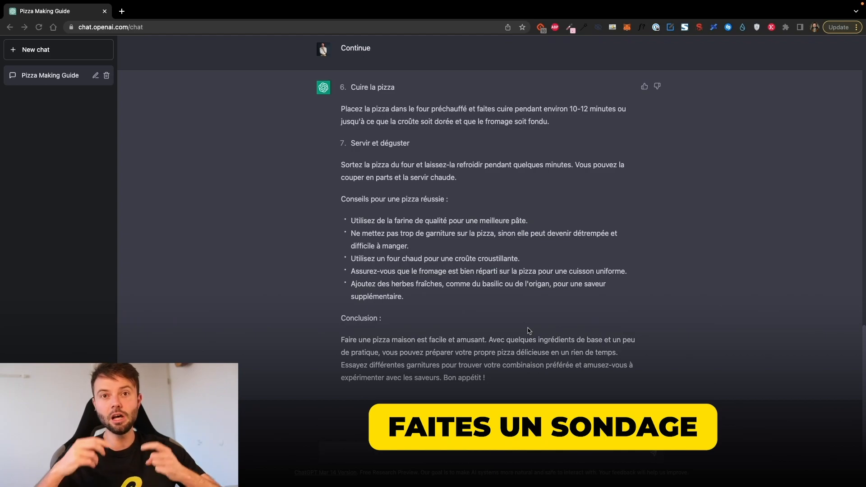
pyautogui.write('Qu')
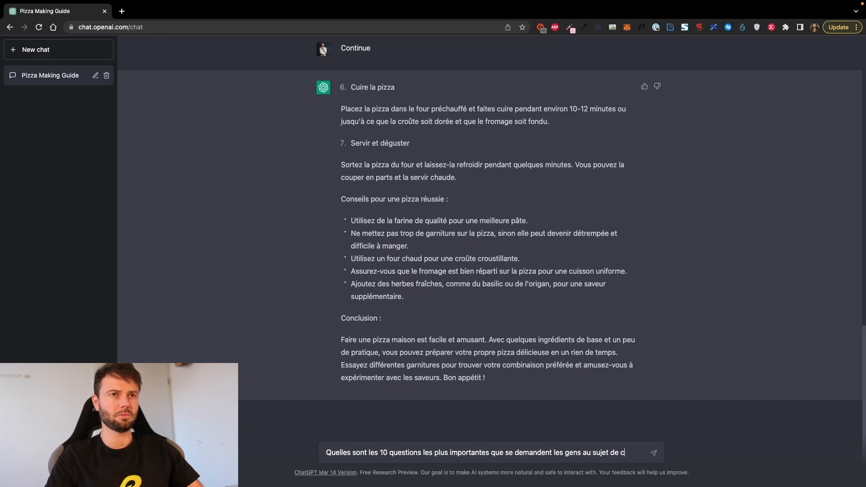
pyautogui.write('nt préparer une pizz')
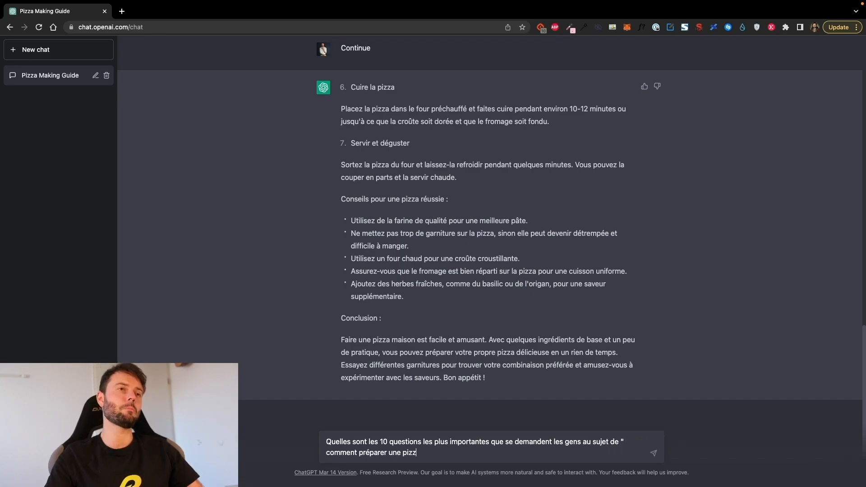
pyautogui.write('a ? "')
pyautogui.press('Return')
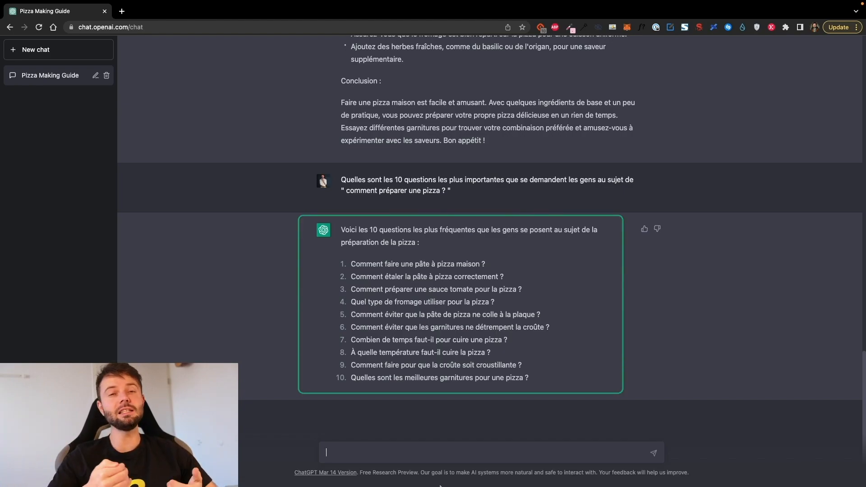
# Select the ten generated questions and submit the prompt "Rédige moi un sommaire de 10 titres sur " comment préparer une pizza ? ""
pyautogui.moveTo(351, 264); pyautogui.dragTo(560, 389)
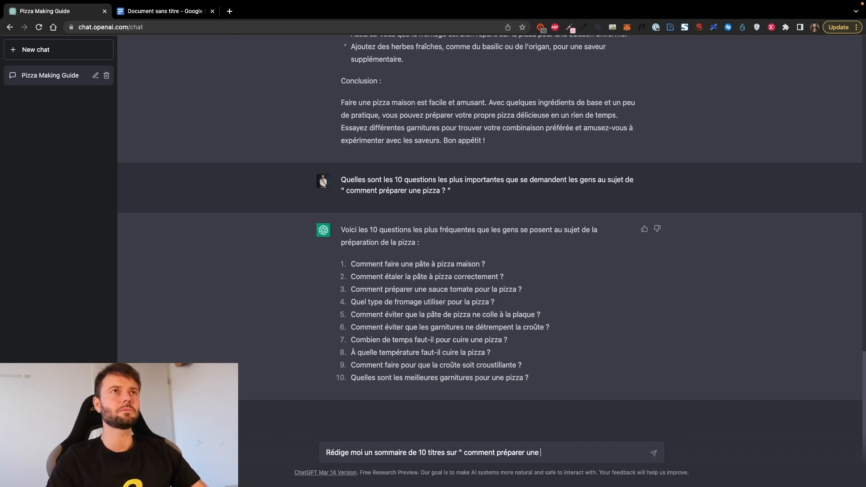
pyautogui.press('Return')
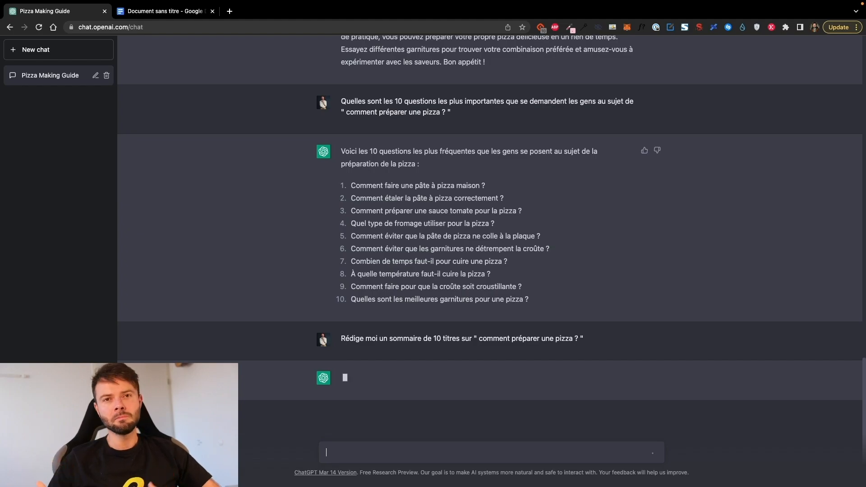
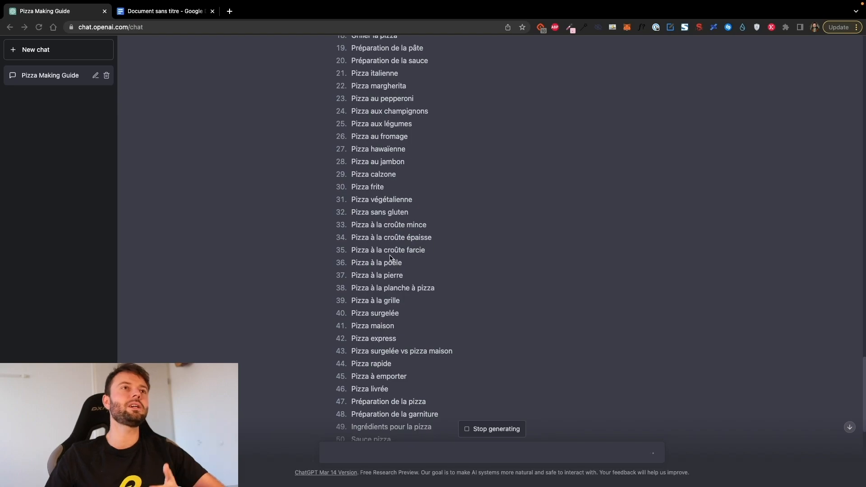
# Have the interrupted pizza keyword list continued by sending the message "continue"
pyautogui.scroll(-2, 399, 279)
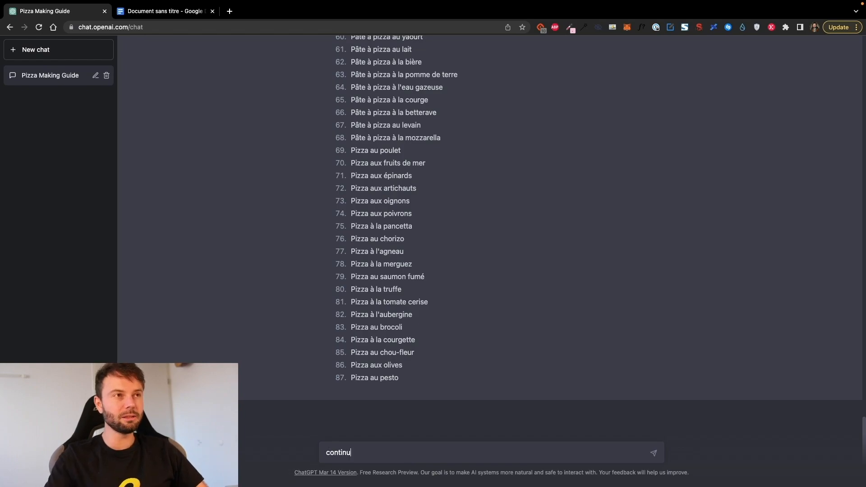
pyautogui.write('e')
pyautogui.press('Return')
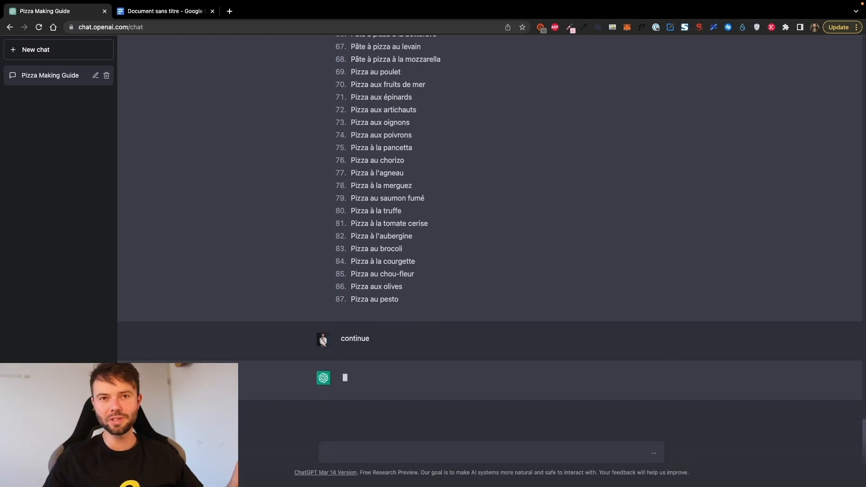
# Copy pizza keywords 1 to 87 and paste them below the ten titles in the Google Docs document
pyautogui.moveTo(413, 301); pyautogui.dragTo(343, 324)
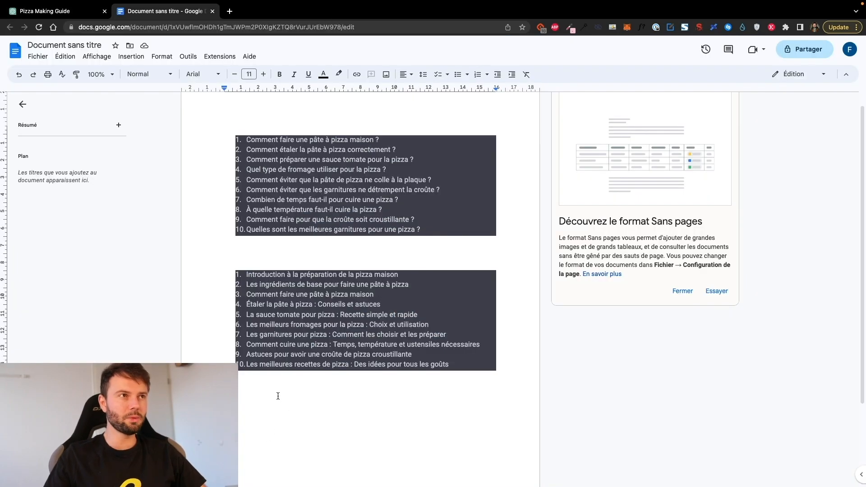
pyautogui.press('super+v')
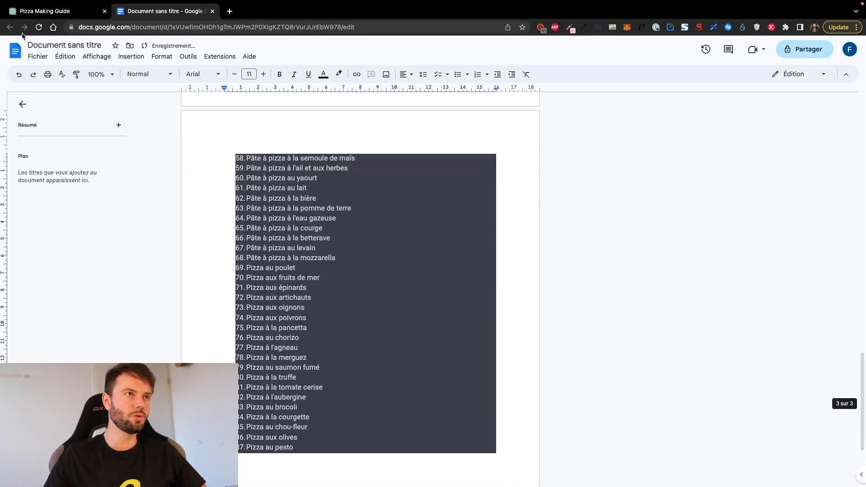
# Copy keywords 88 to 100 from the continued ChatGPT answer and paste them after "Pizza au pesto" in the Google Docs document
pyautogui.click(52, 13)
pyautogui.scroll(-15, 422, 337)
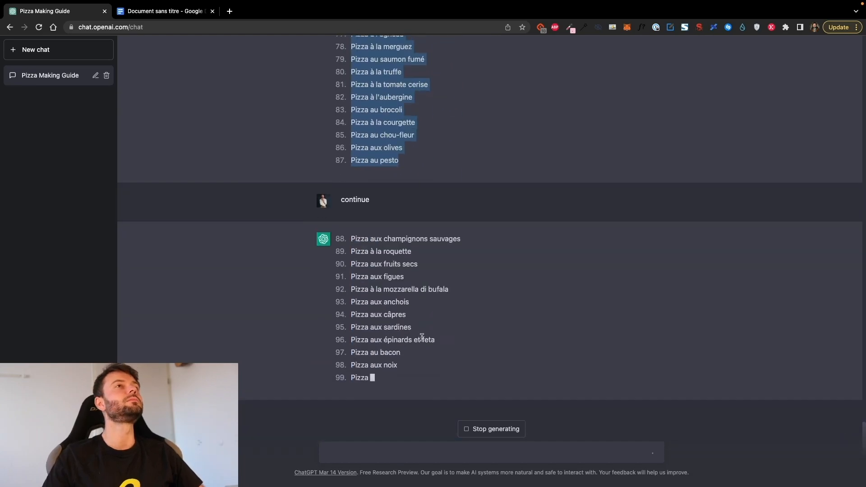
pyautogui.moveTo(352, 207); pyautogui.dragTo(495, 353)
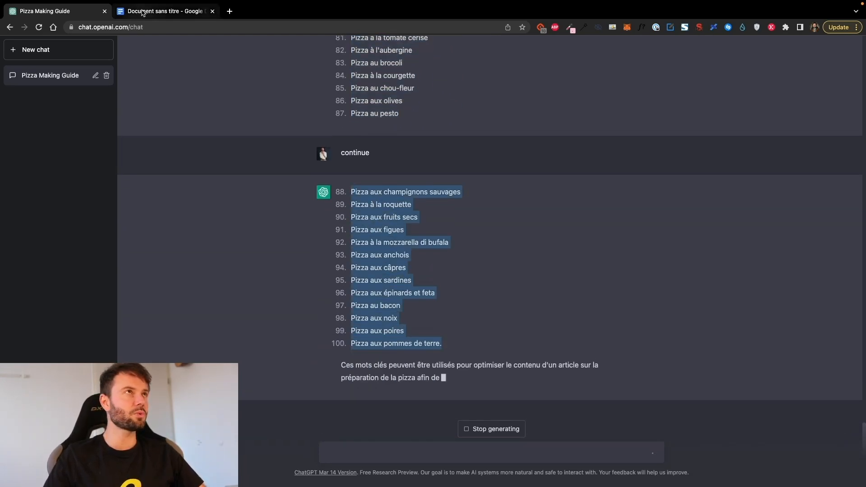
pyautogui.click(141, 12)
pyautogui.click(302, 469)
pyautogui.write('Pizza aux champignons sauvages Pizza à la roquette Pizza aux fruits secs Pizza aux figues Pizza à la mozzarella di bufala Pizza aux anchois Pizza aux câpres Pizza aux sardines Pizza aux épinards et feta Pizza au bacon Pizza aux noix Pizza aux poires 100. Pizza aux pommes de terre.')
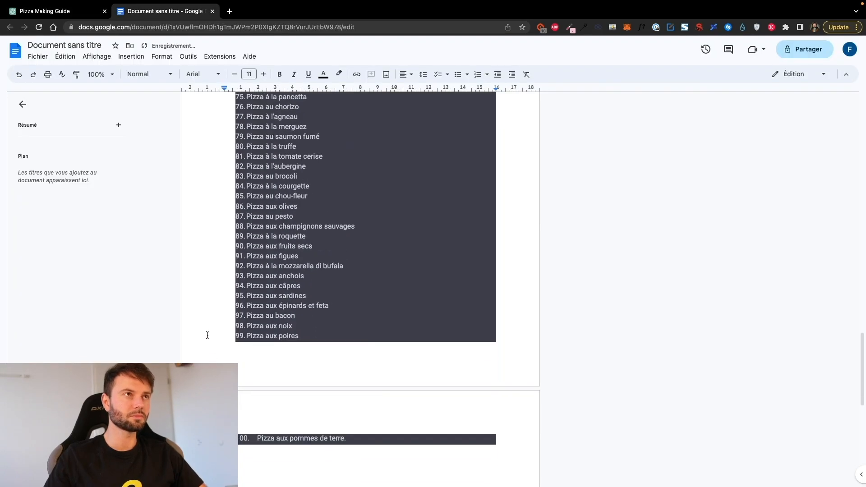
pyautogui.click(242, 316)
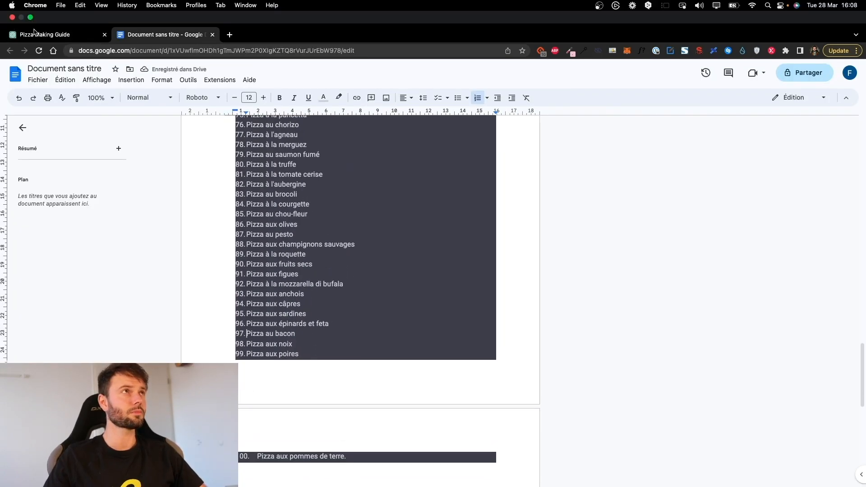
pyautogui.click(41, 32)
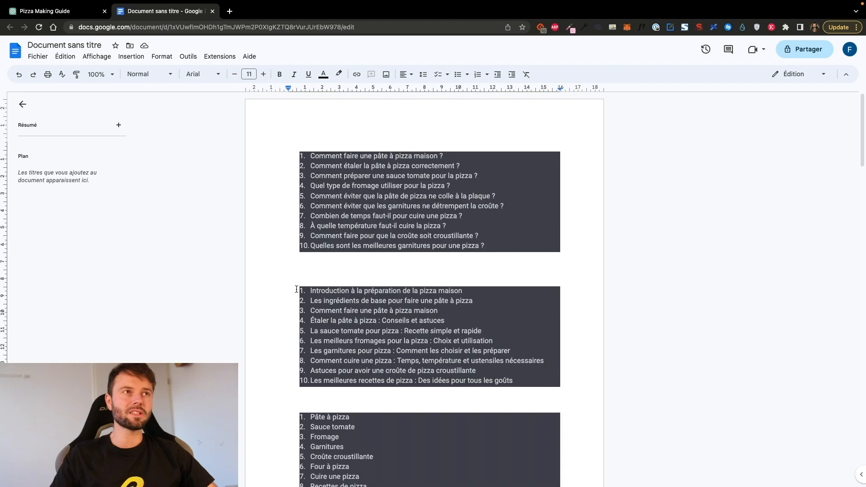
pyautogui.moveTo(311, 281); pyautogui.dragTo(531, 387)
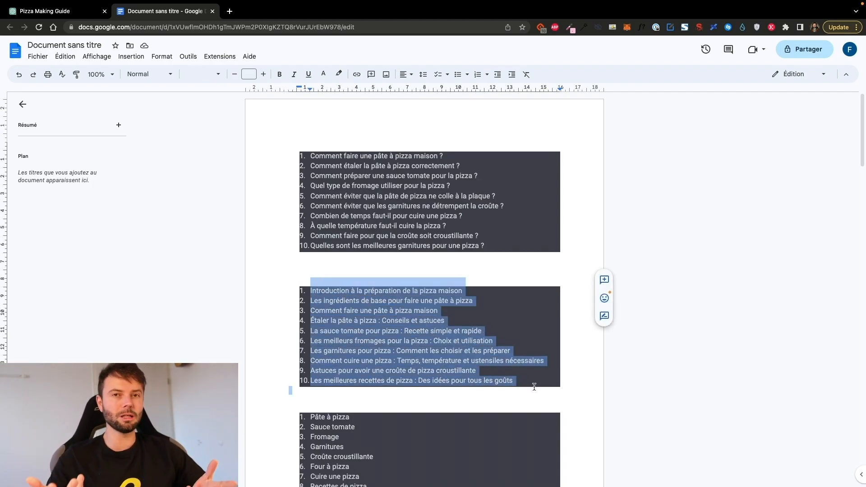
pyautogui.click(517, 231)
pyautogui.moveTo(512, 233); pyautogui.dragTo(288, 238)
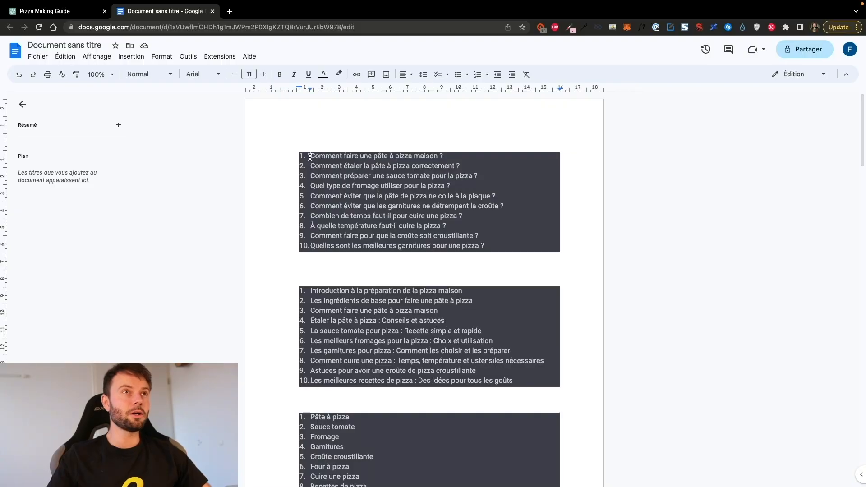
pyautogui.moveTo(310, 156); pyautogui.dragTo(394, 156)
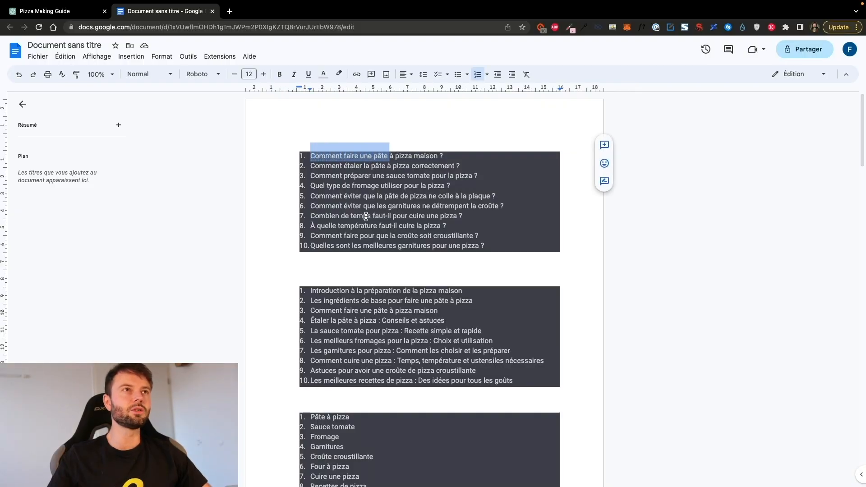
pyautogui.moveTo(359, 195); pyautogui.dragTo(281, 194)
pyautogui.doubleClick(503, 197)
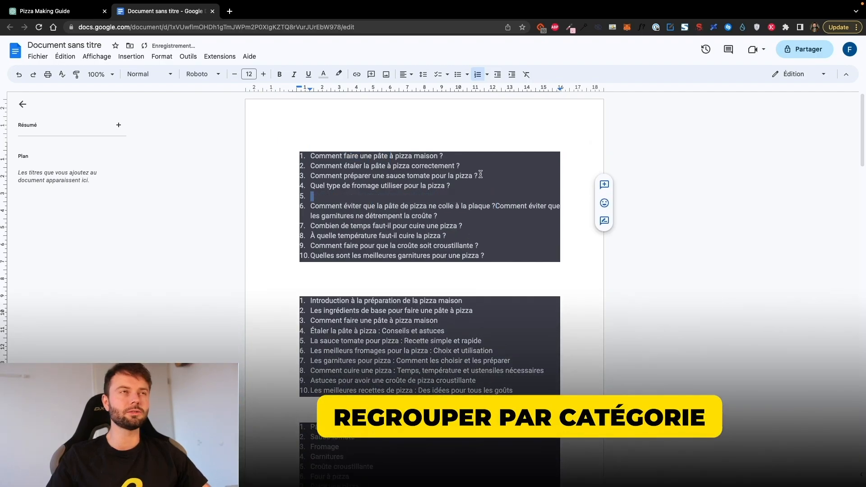
pyautogui.press('super+z')
pyautogui.moveTo(498, 195)
pyautogui.mouseDown()
pyautogui.moveTo(294, 193)
pyautogui.moveTo(501, 196)
pyautogui.mouseUp()
pyautogui.press('super+z')
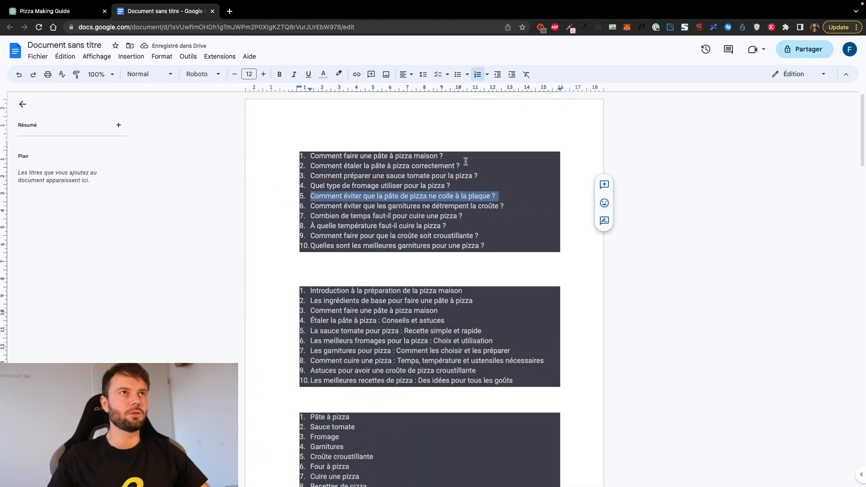
# Move the question "Comment éviter que la pâte de pizza ne colle à la plaque ?" directly below "Comment étaler la pâte à pizza correctement ?"
pyautogui.press('super+c')
pyautogui.click(467, 165)
pyautogui.press('Return')
pyautogui.press('super+v')
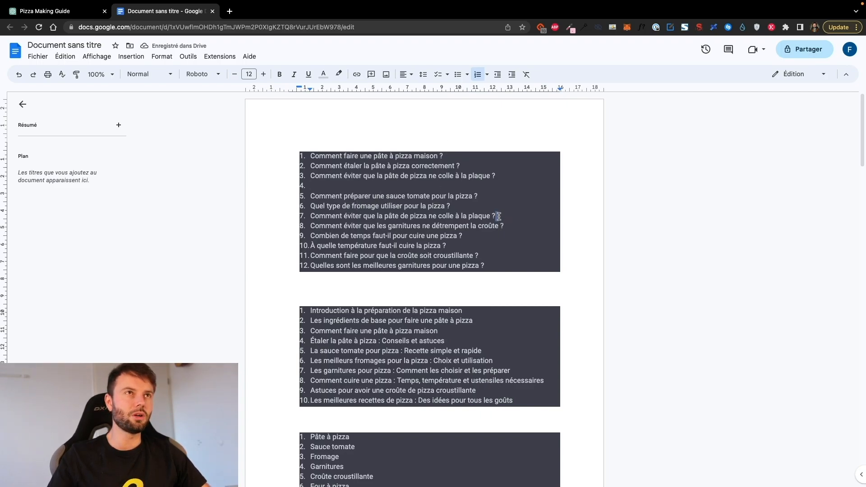
pyautogui.moveTo(499, 217); pyautogui.dragTo(300, 216)
pyautogui.press('BackSpace')
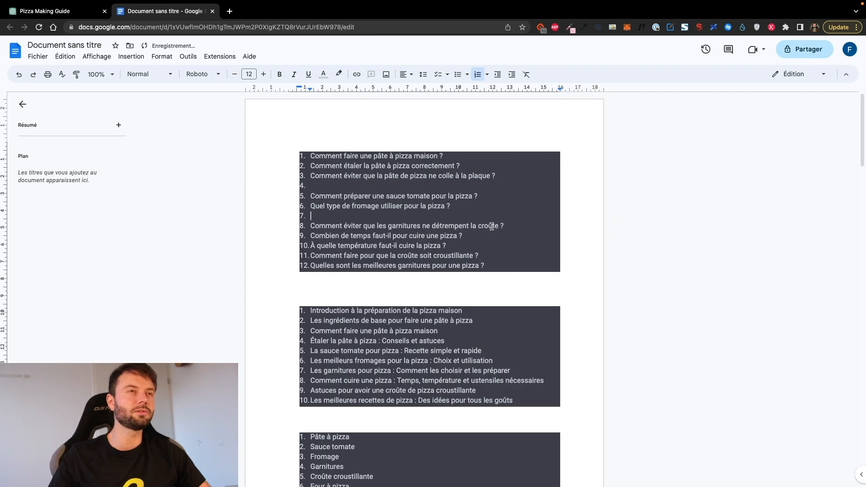
# Move "Comment éviter que les garnitures ne détrempent la croûte ?" above the tomato sauce question, with an empty item separating it from the dough questions
pyautogui.moveTo(518, 226); pyautogui.dragTo(302, 226)
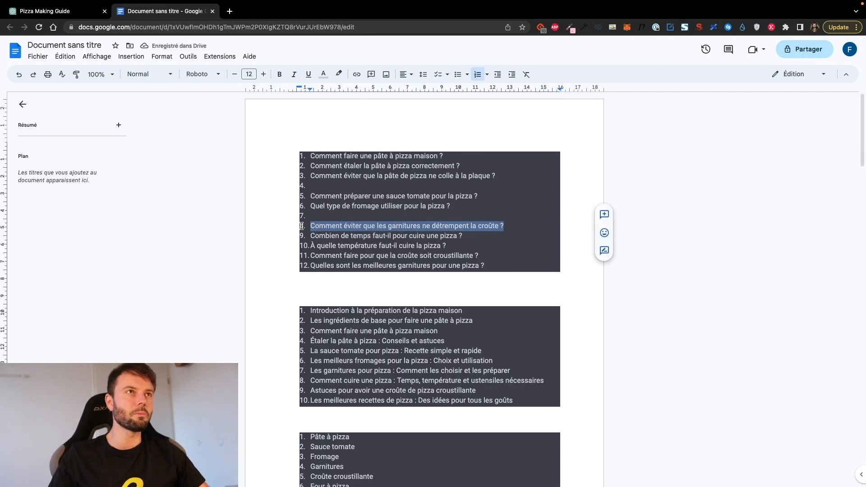
pyautogui.hotkey('ctrl', 'c')
pyautogui.click(320, 186)
pyautogui.hotkey('ctrl', 'v')
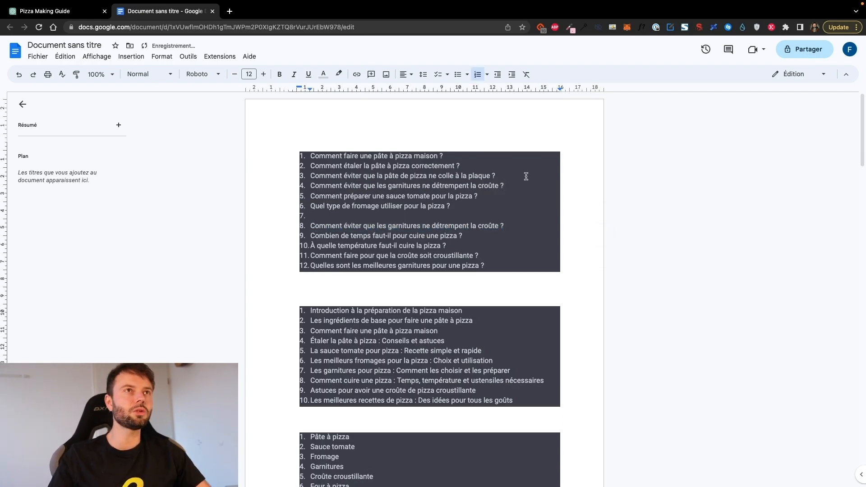
pyautogui.click(527, 176)
pyautogui.press('Return')
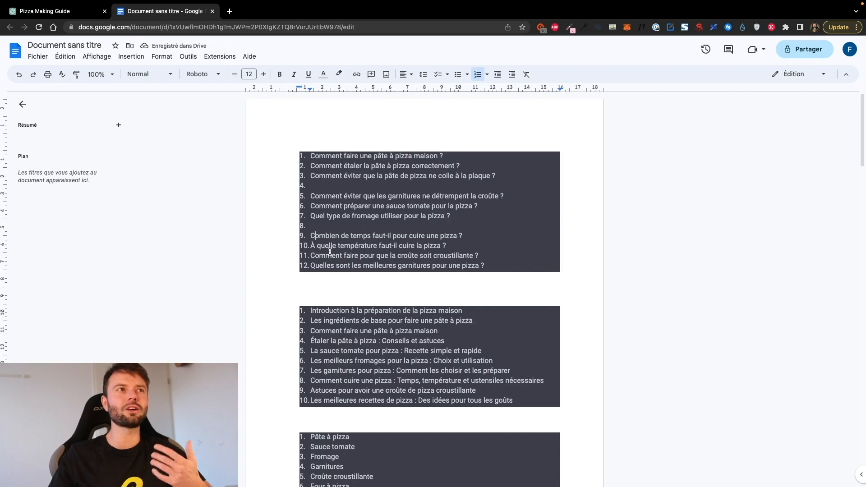
# Insert an empty item before the crispy-crust question and copy "Quelles sont les meilleures garnitures pour une pizza ?" below the cheese question
pyautogui.click(484, 248)
pyautogui.press('Return')
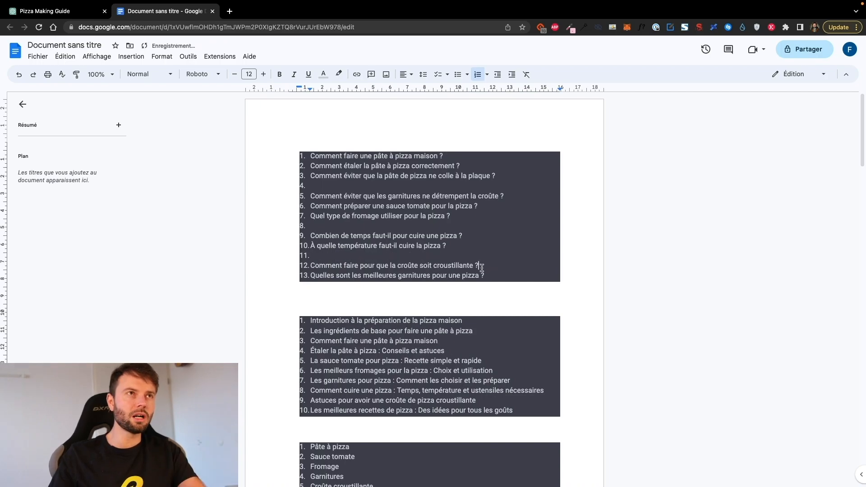
pyautogui.moveTo(491, 277); pyautogui.dragTo(298, 273)
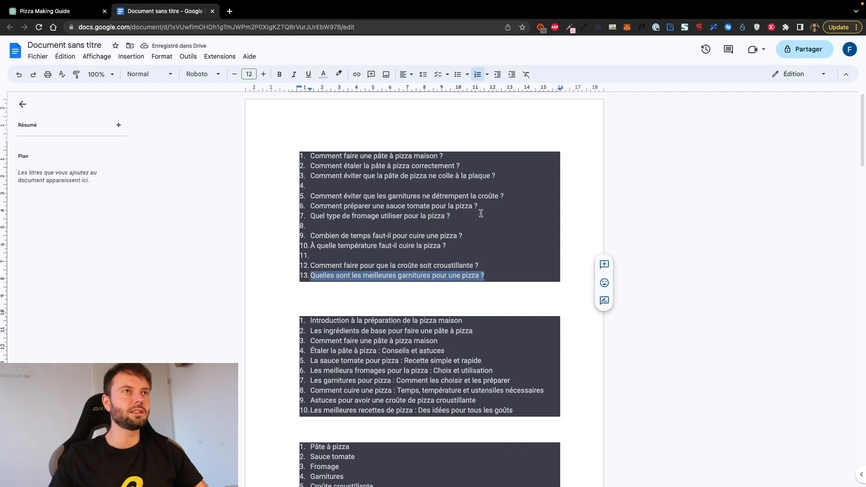
pyautogui.hotkey('ctrl', 'c')
pyautogui.click(456, 225)
pyautogui.hotkey('ctrl', 'v')
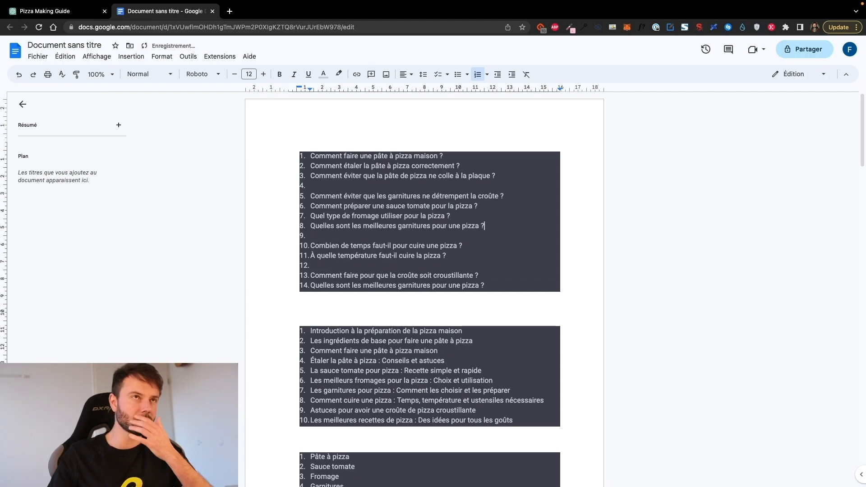
# Copy the three dough questions and paste them below "Étaler la pâte à pizza : Conseils et astuces" in the title list
pyautogui.moveTo(496, 176); pyautogui.dragTo(250, 156)
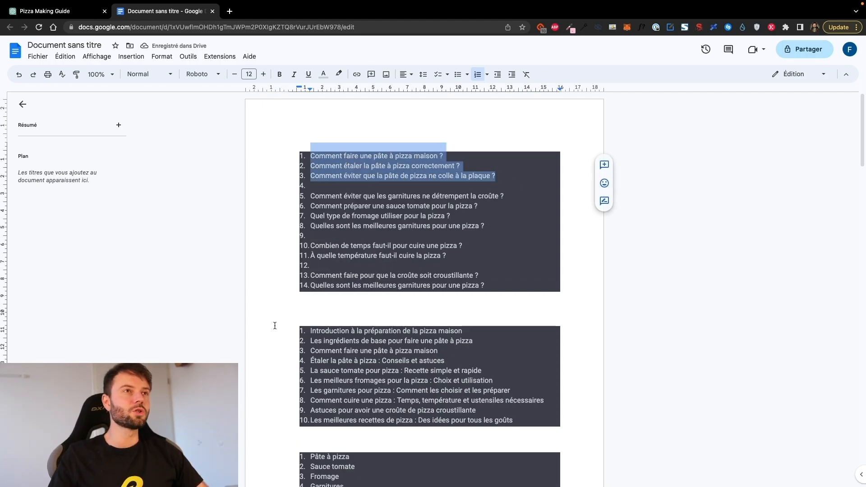
pyautogui.click(310, 332)
pyautogui.moveTo(319, 342)
pyautogui.mouseDown()
pyautogui.moveTo(466, 344)
pyautogui.moveTo(311, 350)
pyautogui.mouseUp()
pyautogui.click(483, 346)
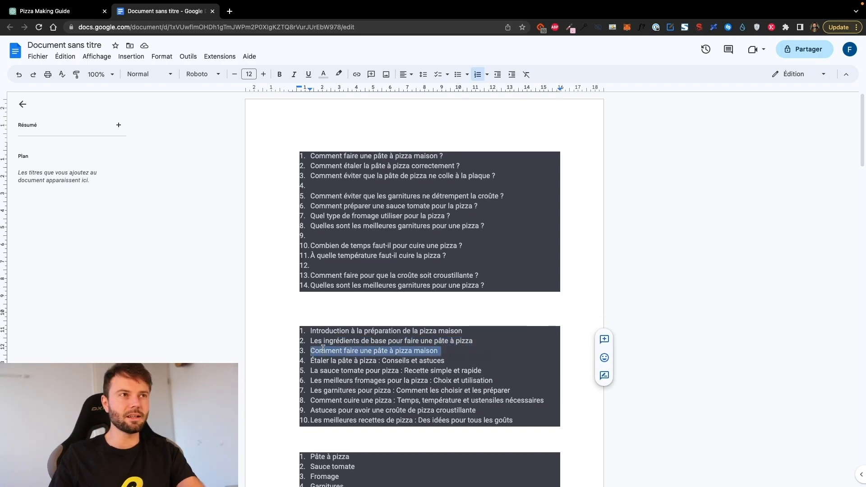
pyautogui.moveTo(450, 361); pyautogui.dragTo(297, 362)
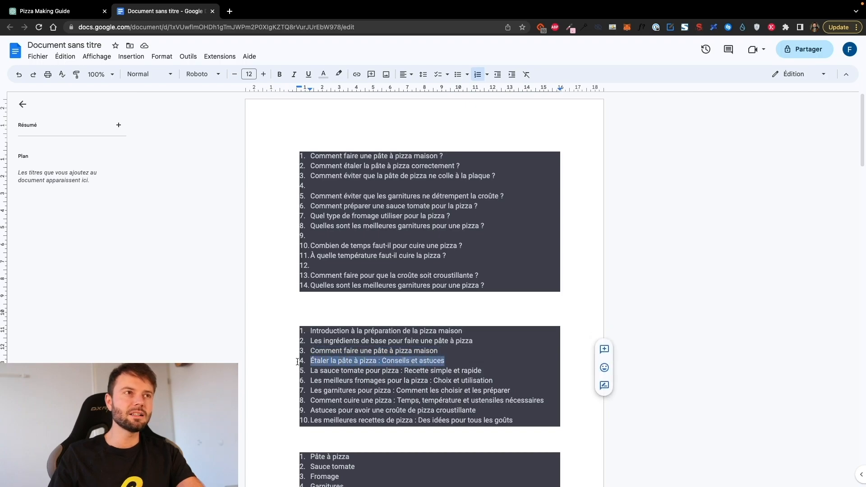
pyautogui.click(454, 360)
pyautogui.press('super+v')
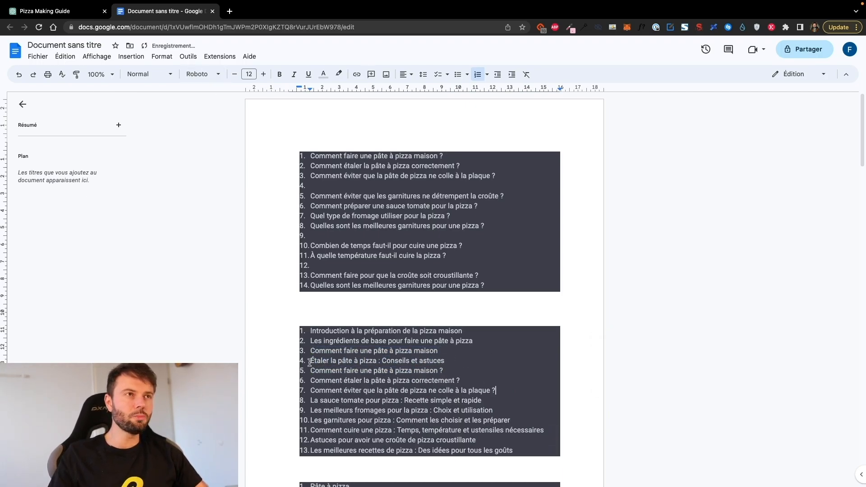
# Apply the Titre 3 style to "Étaler la pâte à pizza : Conseils et astuces" and the three dough questions below it
pyautogui.moveTo(309, 361); pyautogui.dragTo(502, 387)
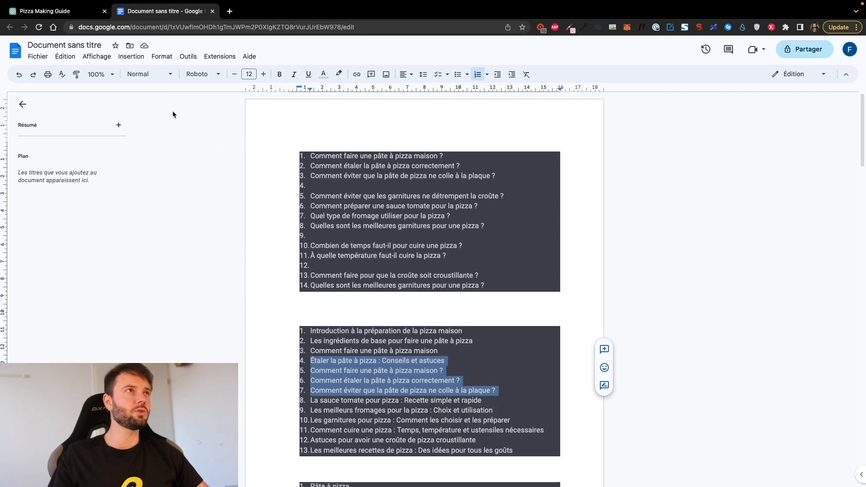
pyautogui.click(161, 77)
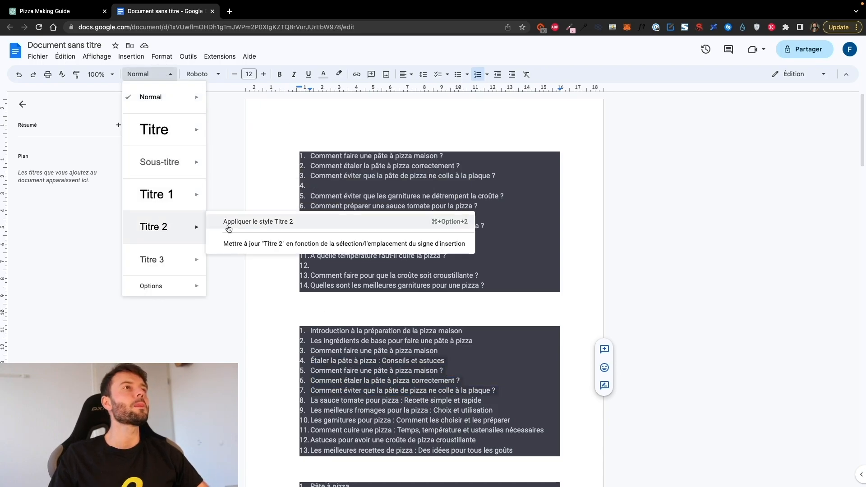
pyautogui.moveTo(200, 245)
pyautogui.click(244, 255)
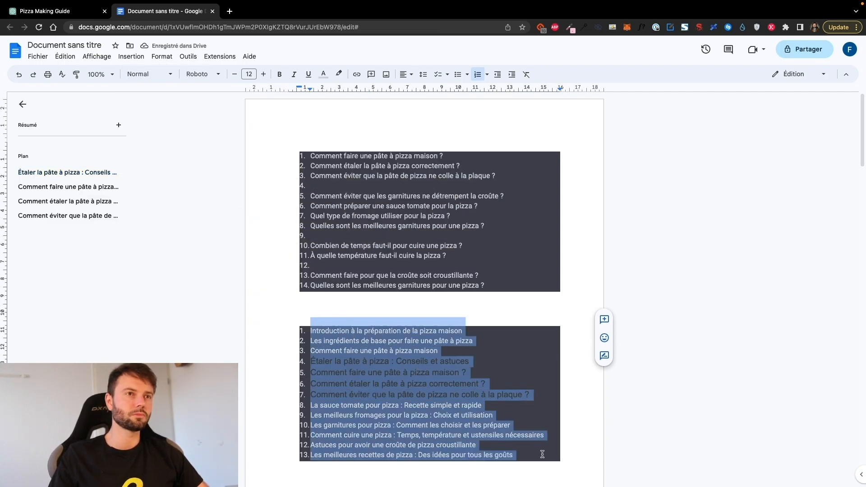
# Set the whole title list to Arial at font size 12
pyautogui.click(248, 74)
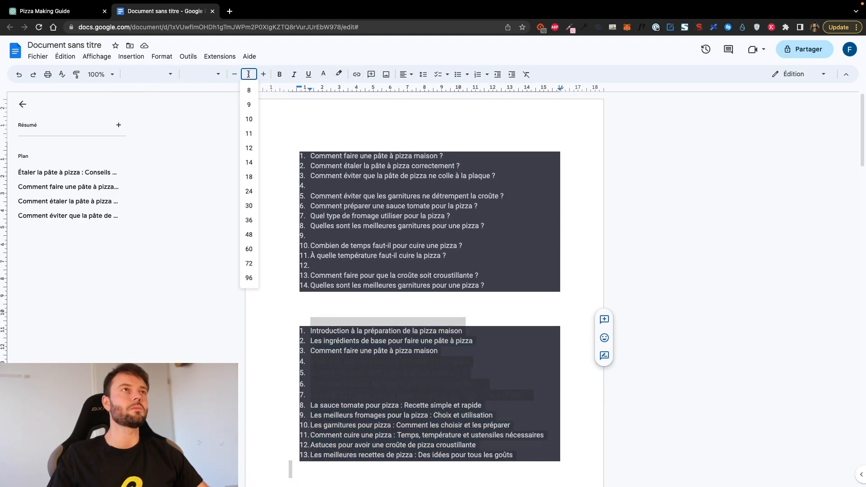
pyautogui.write('12')
pyautogui.press('Return')
pyautogui.click(201, 74)
pyautogui.click(210, 93)
pyautogui.press('Escape')
pyautogui.click(209, 76)
pyautogui.click(209, 127)
# Try black as the text colour of the whole title list
pyautogui.click(824, 76)
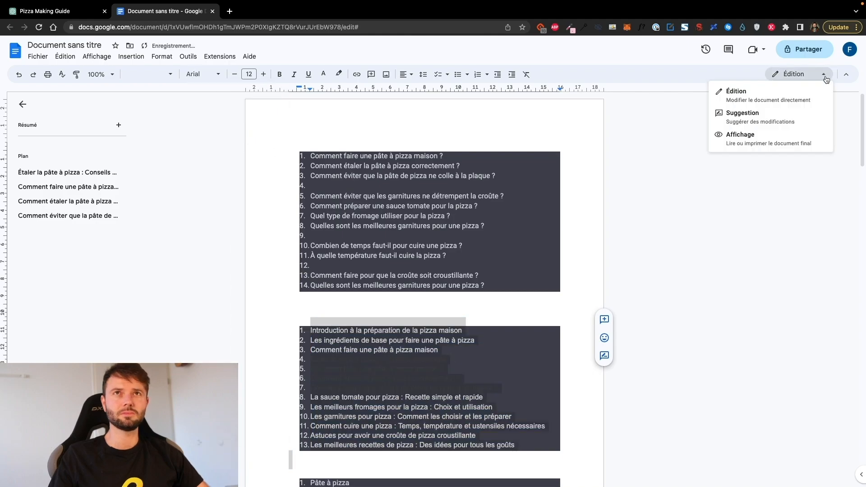
pyautogui.click(338, 74)
pyautogui.click(349, 91)
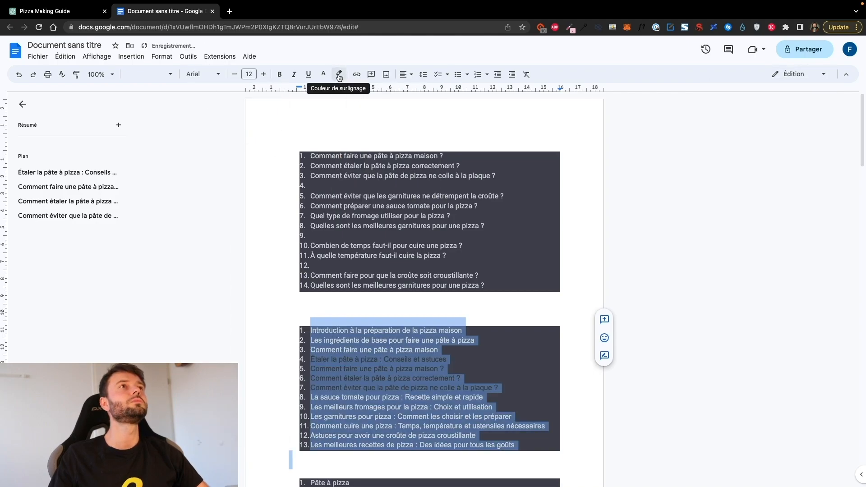
pyautogui.click(340, 74)
pyautogui.click(350, 91)
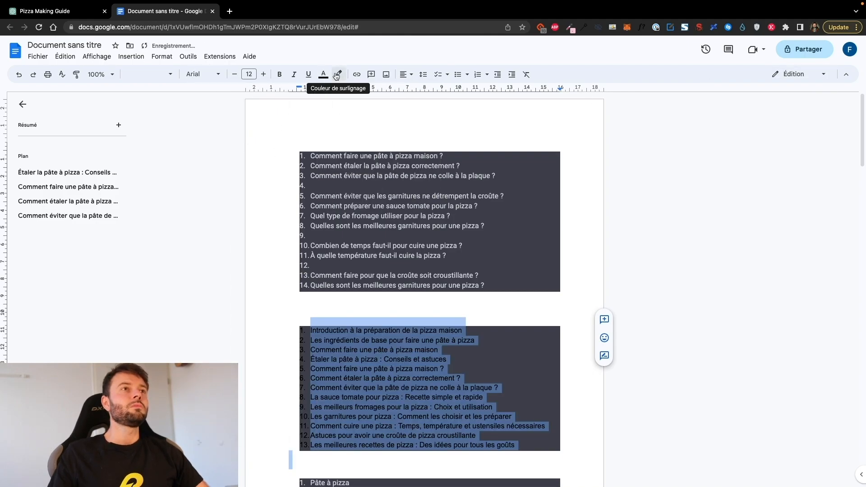
pyautogui.click(380, 28)
pyautogui.write('Introduction à la préparation de la pizza maison Les ingrédients de base pour faire une pâte à pizza Comment faire une pâte à pizza maison Étaler la pâte à pizza : Conseils et astuces Comment faire une pâte à pizza maison ? Comment étaler la pâte à pizza correctement ? Comment éviter que la pâte de pizza ne colle à la plaque ? La sauce tomate pour pizza : Recette simple et rapide Les meilleurs fromages pour la pizza : Choix et utilisation Les garnitures pour pizza : Comment les choisir et les préparer Comment cuire une pizza : Temps, température et ustensiles nécessaires Astuces pour avoir une croûte de pizza croustillante Les meilleures recettes de pizza : Des idées pour tous les goûts')
pyautogui.press('super+a')
pyautogui.press('super+c')
pyautogui.click(317, 311)
pyautogui.press('super+v')
pyautogui.press('super+z')
# Set the text colour of the whole title list to white
pyautogui.click(296, 320)
pyautogui.scroll(-2, 297, 321)
pyautogui.moveTo(311, 258); pyautogui.dragTo(318, 386)
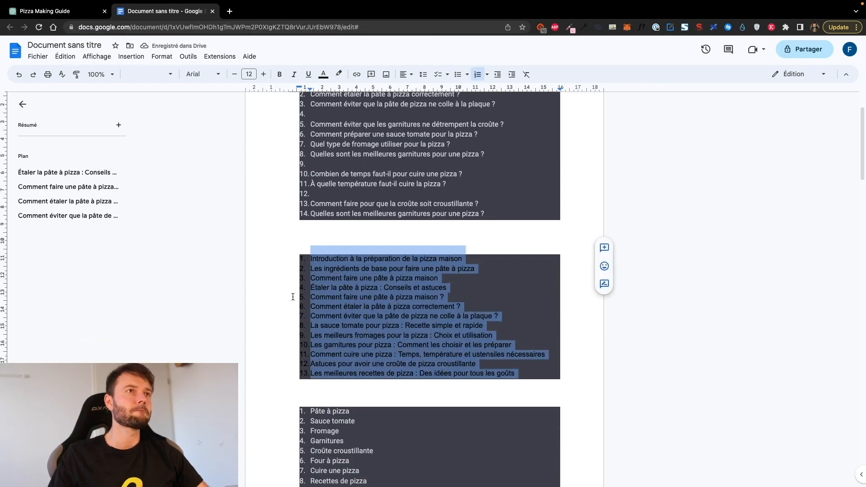
pyautogui.click(293, 297)
pyautogui.click(304, 285)
pyautogui.moveTo(308, 255); pyautogui.dragTo(360, 386)
pyautogui.click(323, 74)
pyautogui.click(416, 92)
pyautogui.click(275, 291)
# Indent the dough-spreading title and the three dough questions as sub-items of "Comment faire une pâte à pizza maison"
pyautogui.click(309, 287)
pyautogui.press('Tab')
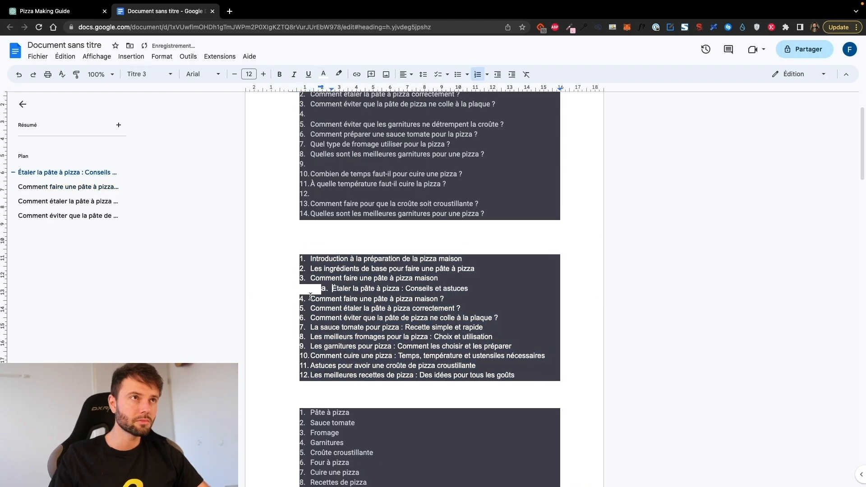
pyautogui.click(309, 298)
pyautogui.press('Tab')
pyautogui.click(310, 309)
pyautogui.press('Tab')
pyautogui.click(309, 321)
pyautogui.press('Tab')
pyautogui.click(291, 310)
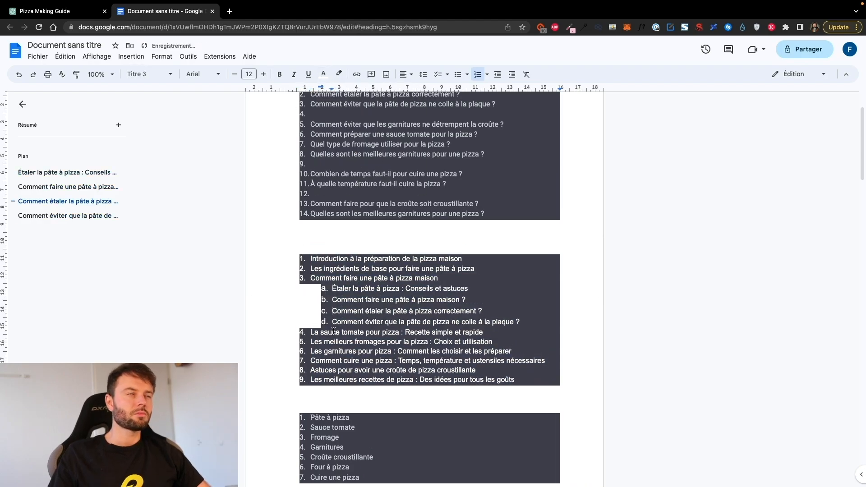
pyautogui.moveTo(307, 333); pyautogui.dragTo(390, 334)
pyautogui.click(382, 342)
pyautogui.moveTo(306, 342); pyautogui.dragTo(393, 348)
pyautogui.click(380, 360)
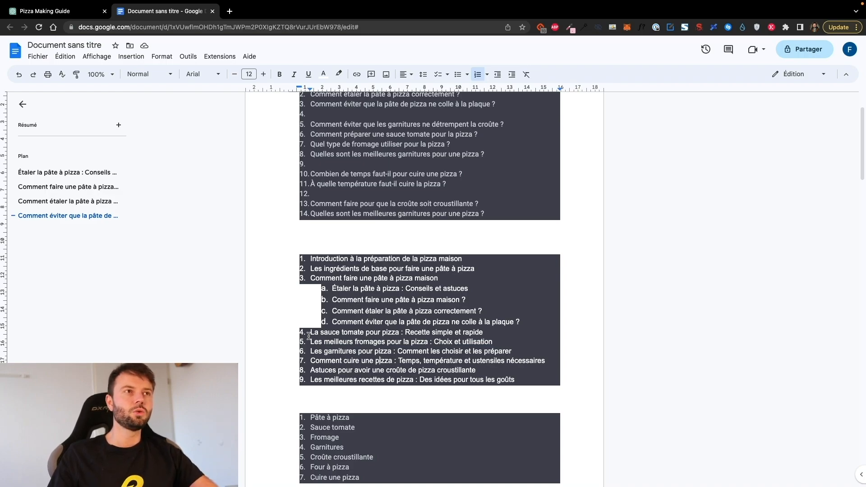
pyautogui.moveTo(316, 336); pyautogui.dragTo(426, 353)
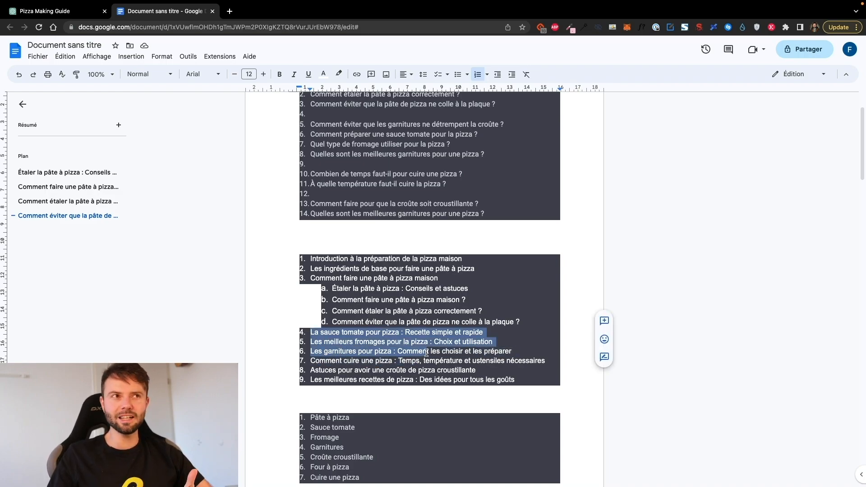
pyautogui.click(328, 342)
pyautogui.click(304, 334)
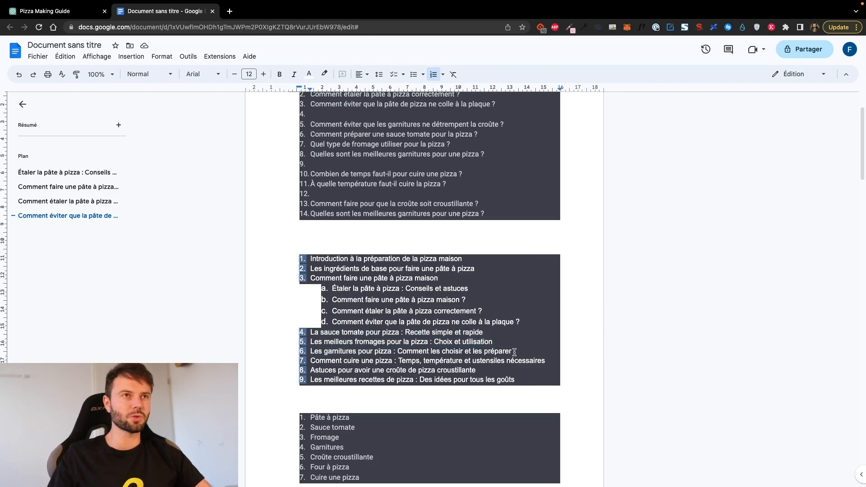
# Copy "Les garnitures pour pizza : Comment les choisir et les préparer" and paste it below the last dough question
pyautogui.moveTo(516, 351); pyautogui.dragTo(287, 350)
pyautogui.press('super+c')
pyautogui.click(537, 323)
pyautogui.press('Return')
pyautogui.press('super+v')
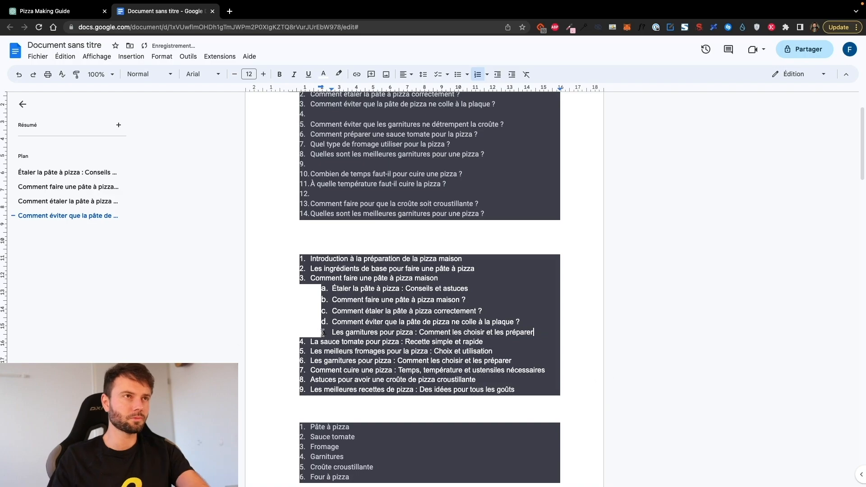
# Turn the pasted toppings title into a main list item directly above "La sauce tomate pour pizza : Recette simple et rapide"
pyautogui.click(328, 334)
pyautogui.press('BackSpace')
pyautogui.press('BackSpace')
pyautogui.moveTo(310, 359); pyautogui.dragTo(218, 342)
pyautogui.click(310, 359)
pyautogui.press('Return')
pyautogui.press('Up')
pyautogui.press('super+v')
pyautogui.press('BackSpace')
pyautogui.press('BackSpace')
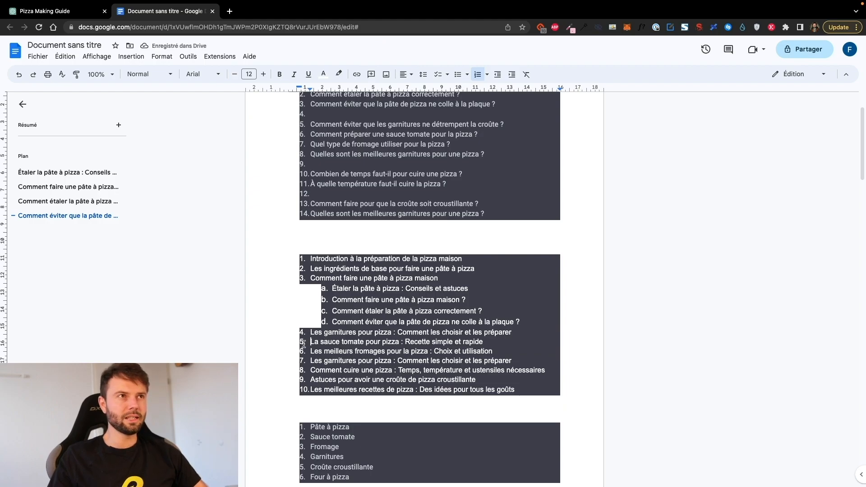
# Indent the tomato sauce, cheese and second toppings titles as sub-items of "Les garnitures pour pizza : Comment les choisir et les préparer"
pyautogui.press('Tab')
pyautogui.press('Tab')
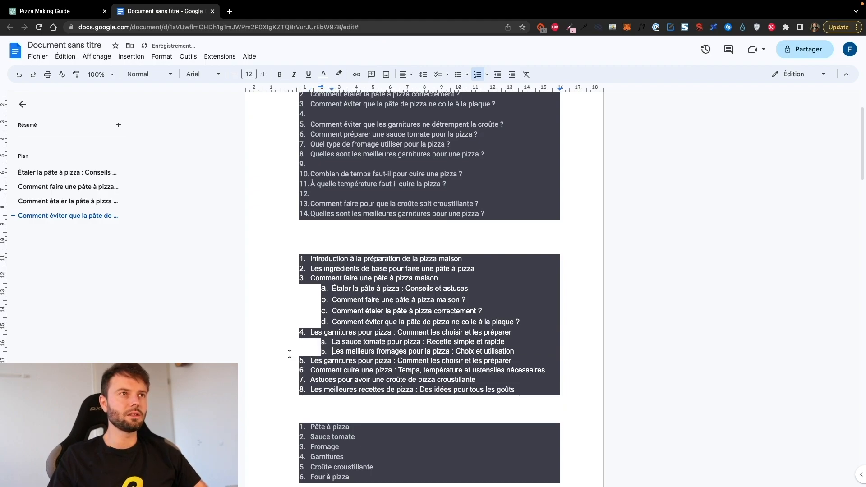
pyautogui.click(302, 363)
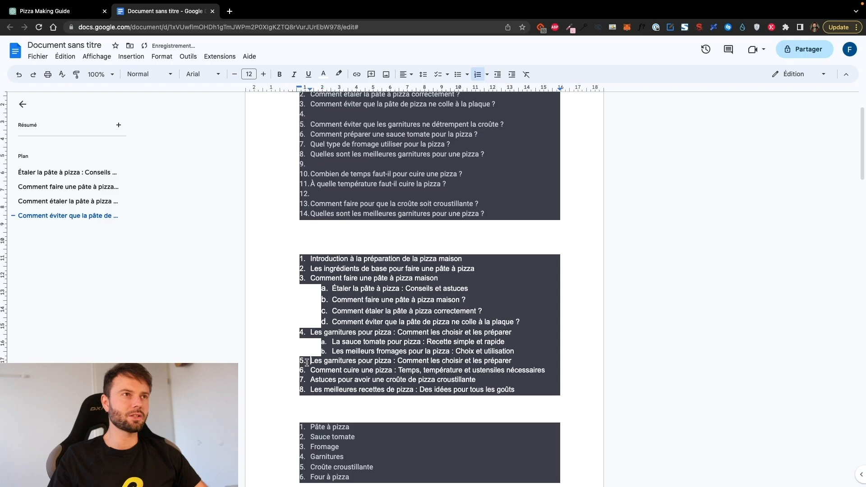
pyautogui.press('Tab')
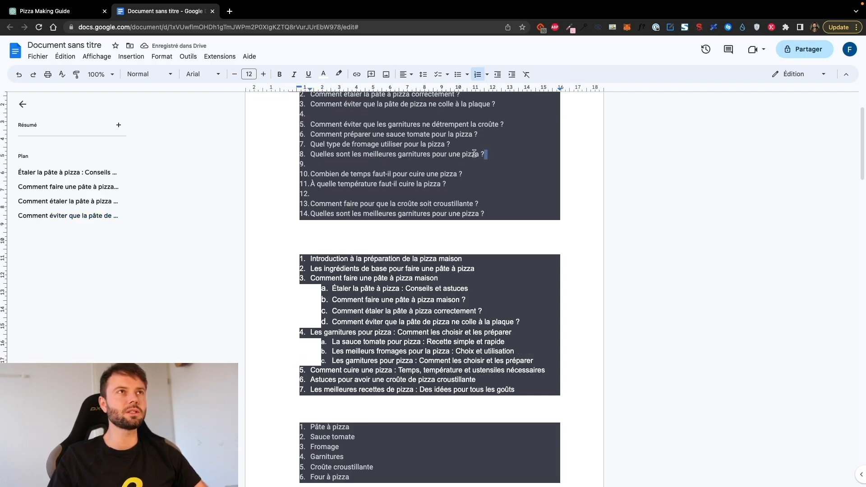
# Copy the four topping, sauce and cheese questions and paste them as further sub-items of the main toppings title
pyautogui.moveTo(485, 154); pyautogui.dragTo(308, 127)
pyautogui.hotkey('ctrl', 'c')
pyautogui.click(539, 361)
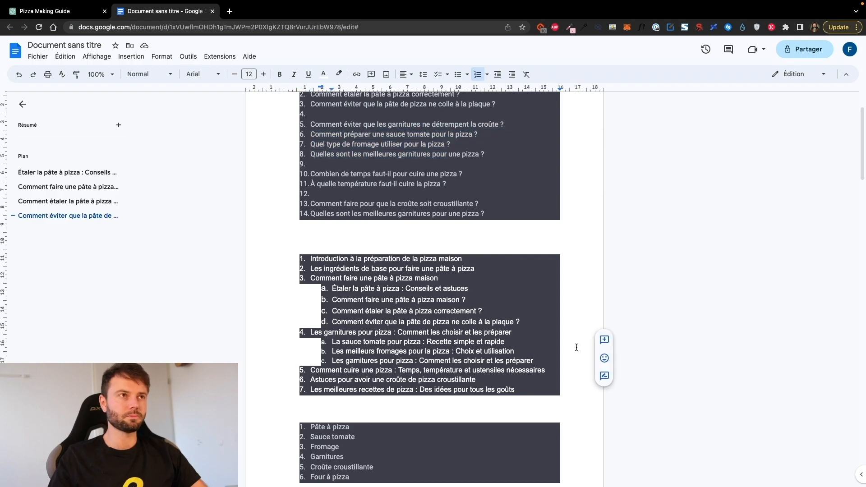
pyautogui.press('Return')
pyautogui.hotkey('ctrl', 'v')
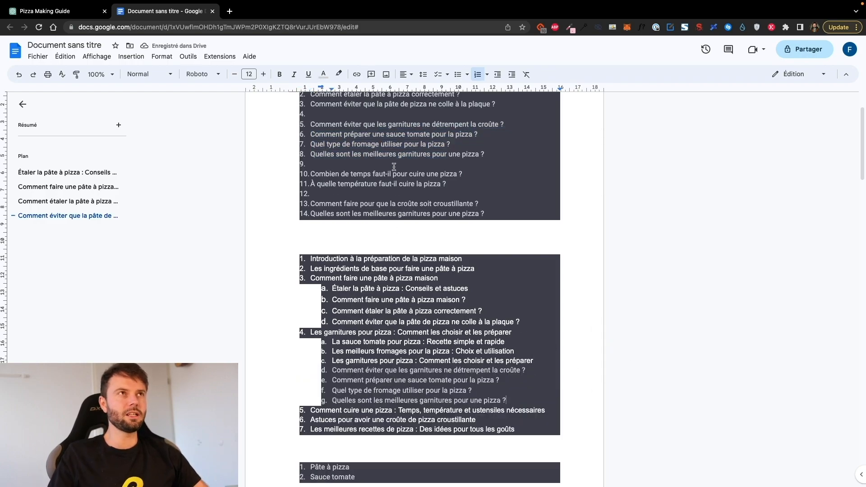
# Delete the dough and topping questions already placed in the outline from the start of the question list
pyautogui.scroll(3, 397, 316)
pyautogui.moveTo(487, 226); pyautogui.dragTo(241, 146)
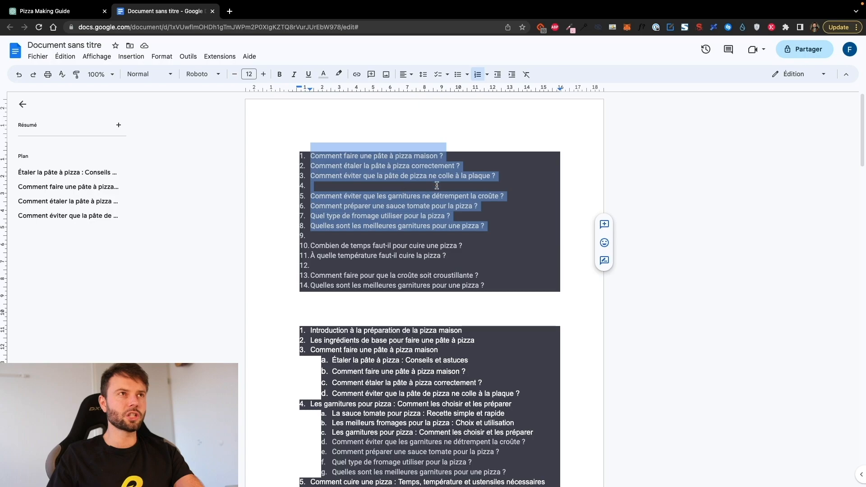
pyautogui.press('BackSpace')
# Copy the baking time and temperature questions and place them as sub-items of "Comment cuire une pizza : Temps, température et ustensiles nécessaires"
pyautogui.moveTo(449, 176); pyautogui.dragTo(286, 165)
pyautogui.hotkey('ctrl', 'c')
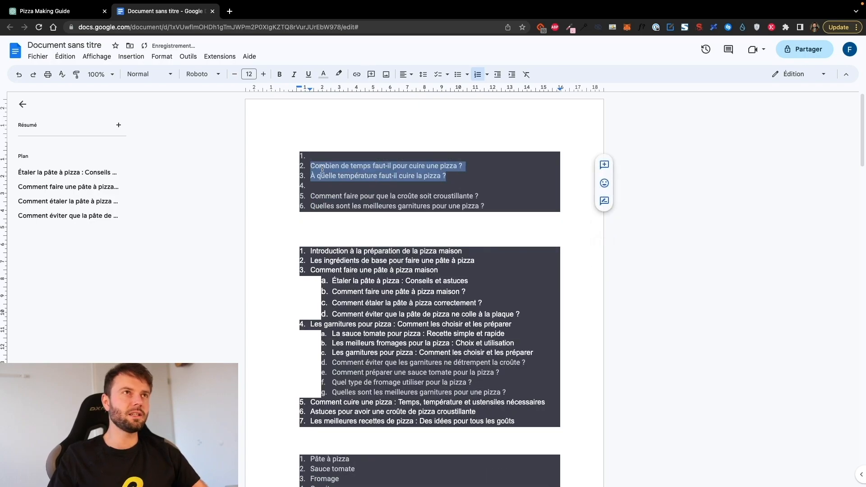
pyautogui.click(265, 392)
pyautogui.scroll(-2, 546, 366)
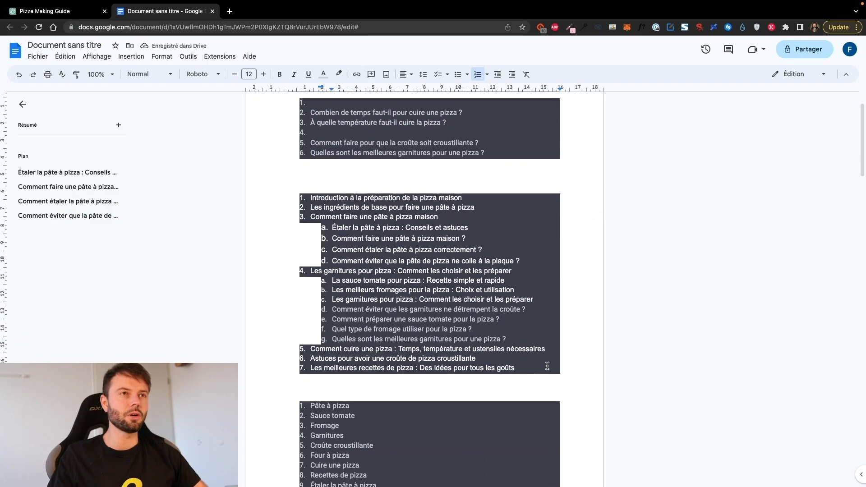
pyautogui.click(546, 350)
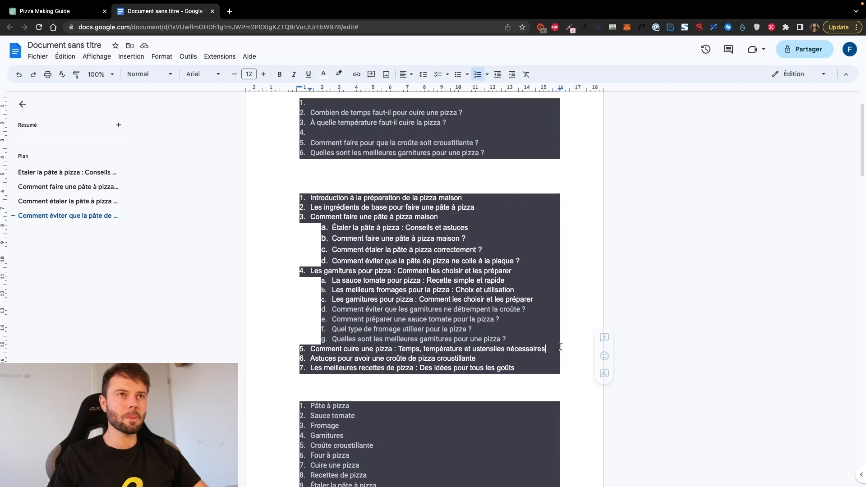
pyautogui.press('Return')
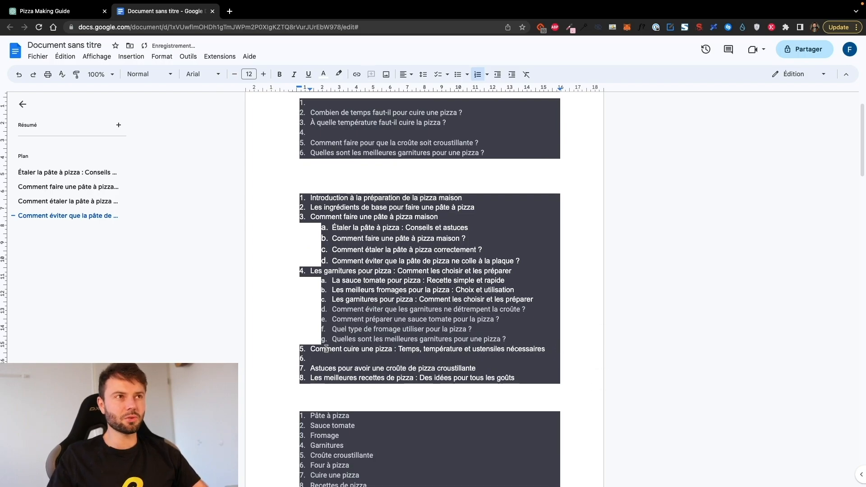
pyautogui.hotkey('ctrl', 'v')
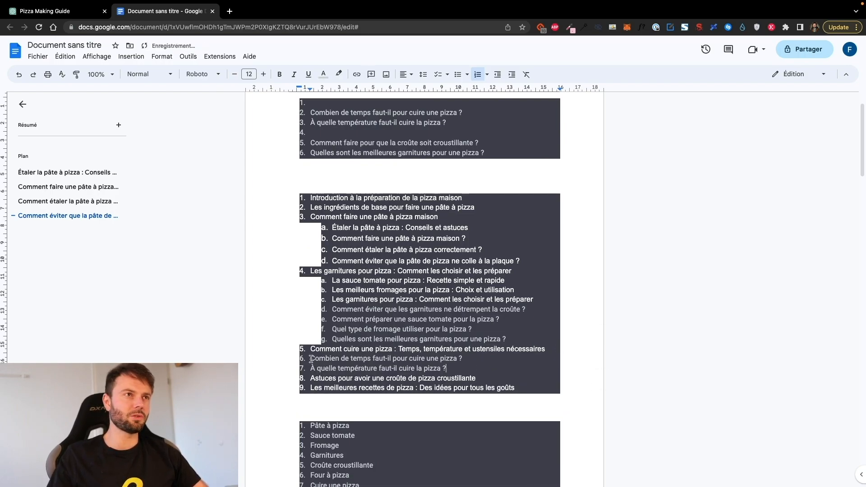
pyautogui.press('Tab')
pyautogui.press('Tab')
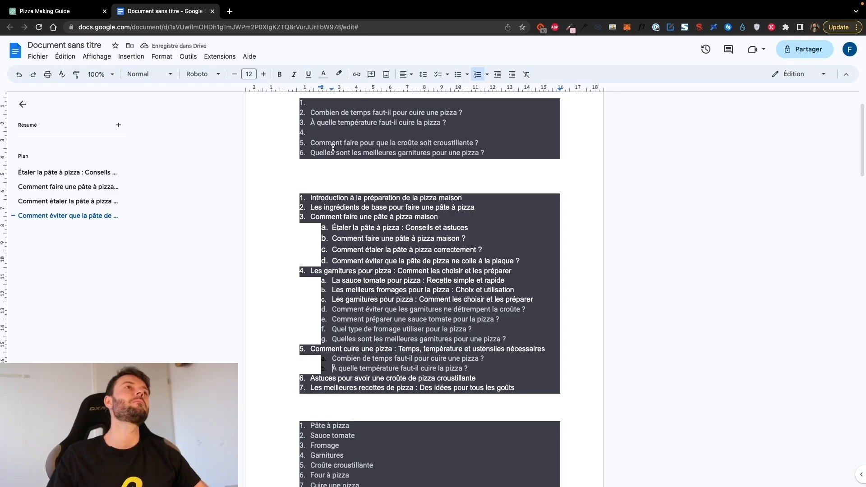
# Delete the duplicate "Quelles sont les meilleures garnitures pour une pizza ?" from the end of the question list
pyautogui.moveTo(306, 143); pyautogui.dragTo(332, 142)
pyautogui.press('BackSpace')
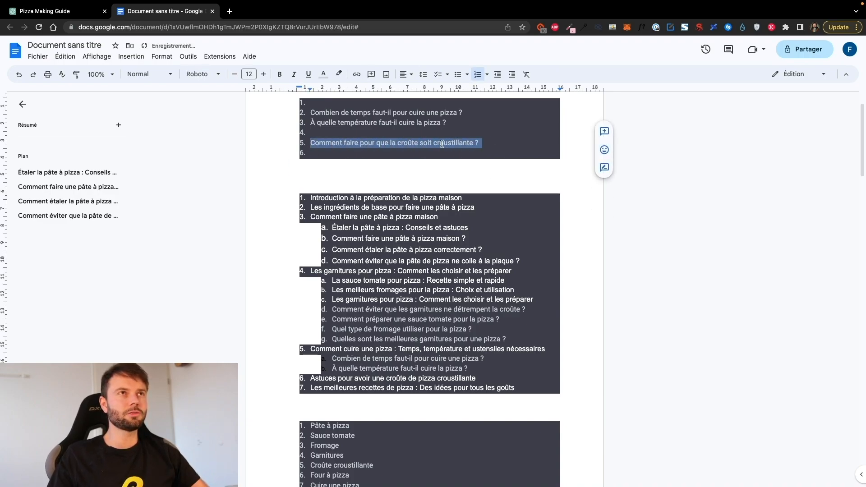
# Delete the entire leftover question list above the article outline
pyautogui.click(479, 377)
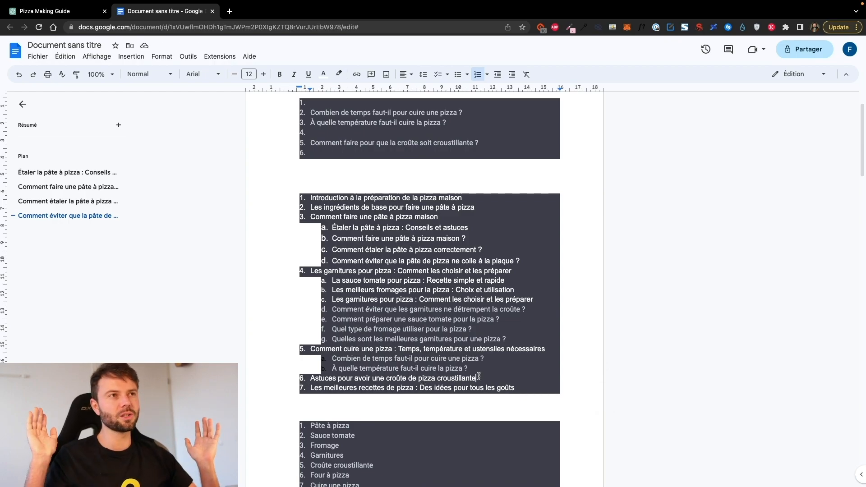
pyautogui.moveTo(481, 217); pyautogui.dragTo(174, 99)
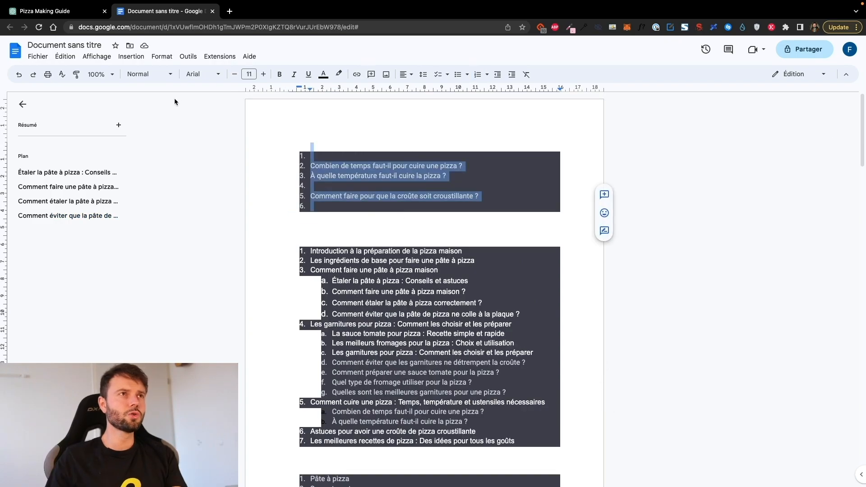
pyautogui.press('BackSpace')
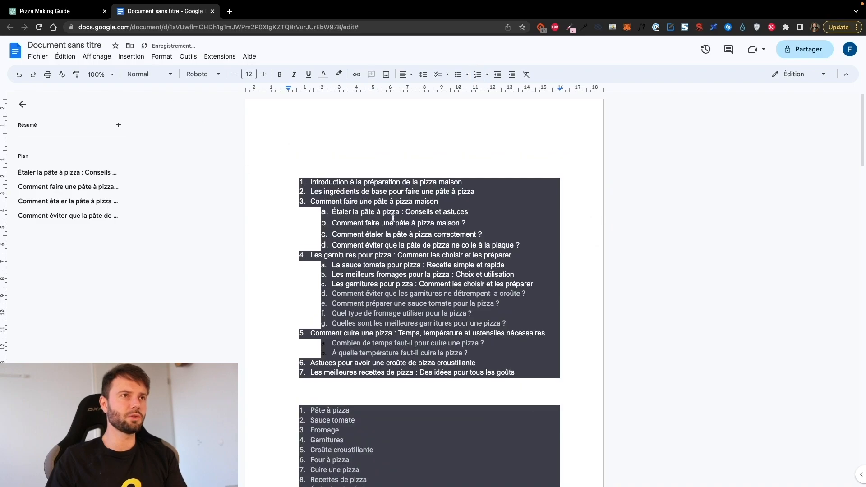
pyautogui.click(289, 177)
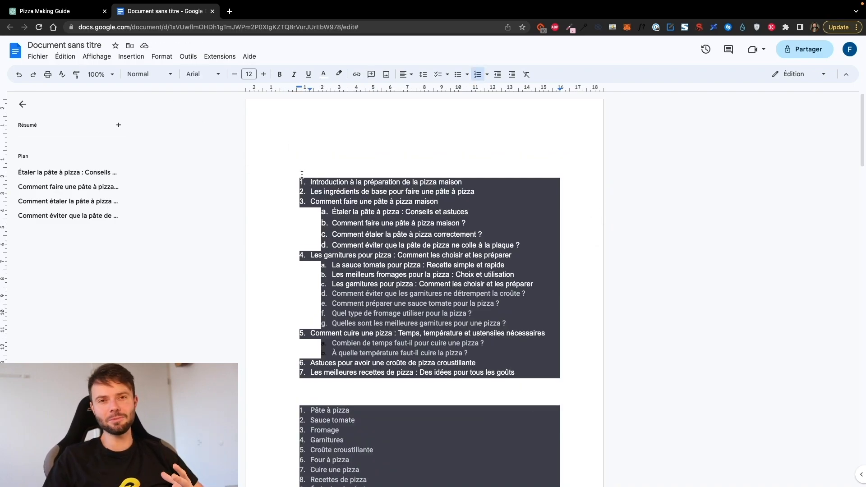
# Add the sub-items "Ustensiles", "Préparer son plan de travail" and "Ingrédients" beneath "Introduction à la préparation de la pizza maison"
pyautogui.scroll(-1, 302, 174)
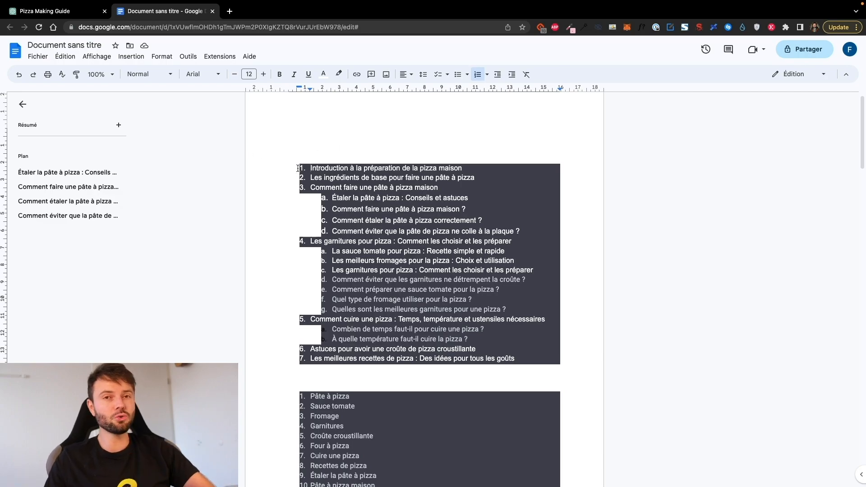
pyautogui.click(475, 167)
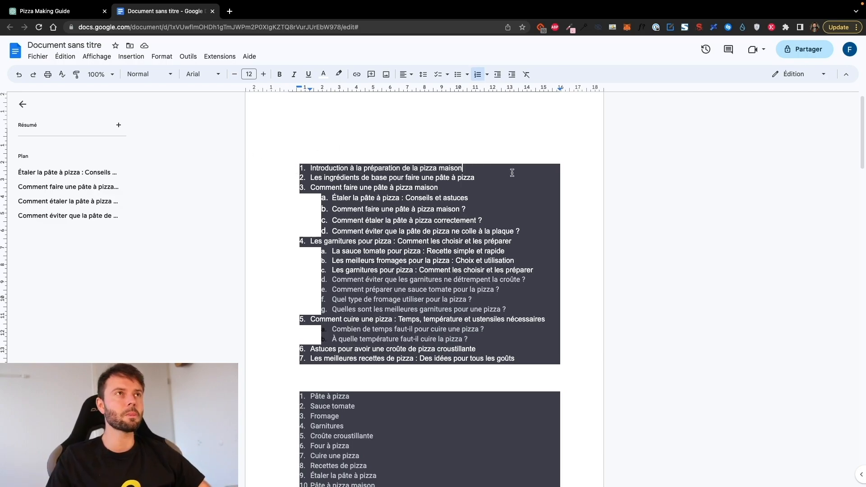
pyautogui.press('Return')
pyautogui.press('Tab')
pyautogui.write('Us')
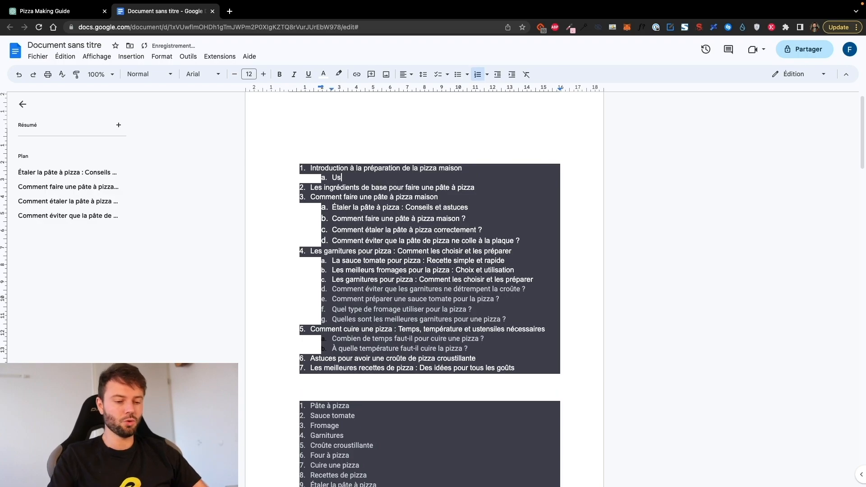
pyautogui.write('tensiles')
pyautogui.press('Return')
pyautogui.write('Préparer son plan de travail')
pyautogui.press('Return')
pyautogui.write('Ingrédients')
# Delete the main title "Les ingrédients de base pour faire une pâte à pizza" from the outline
pyautogui.moveTo(309, 207); pyautogui.dragTo(499, 205)
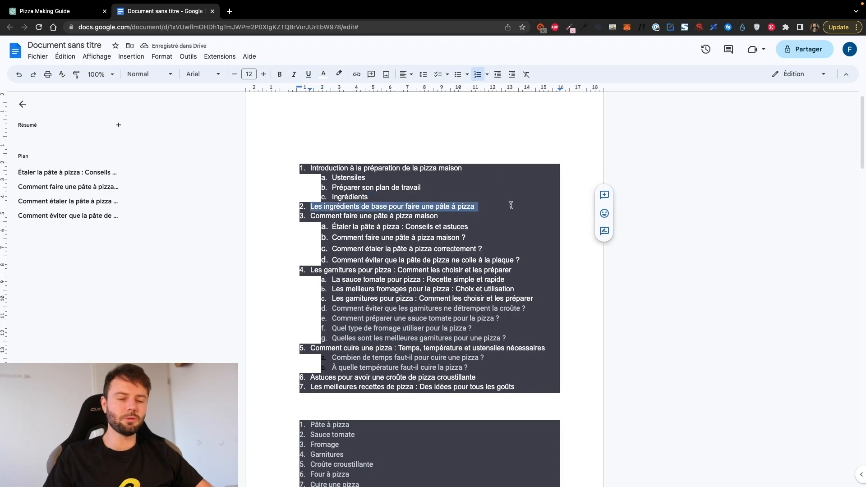
pyautogui.press('BackSpace')
pyautogui.click(355, 195)
pyautogui.click(323, 238)
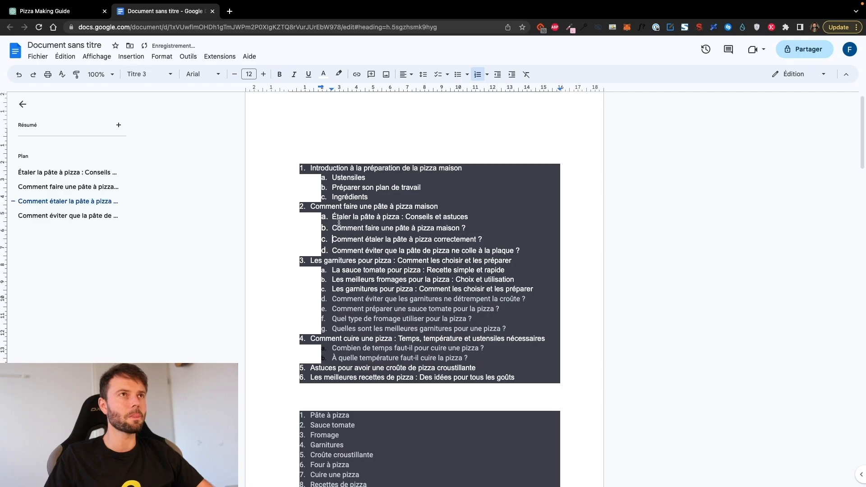
# Append "- Tutoriel étape par étape" to the main title "Comment faire une pâte à pizza maison"
pyautogui.click(539, 208)
pyautogui.write('- ')
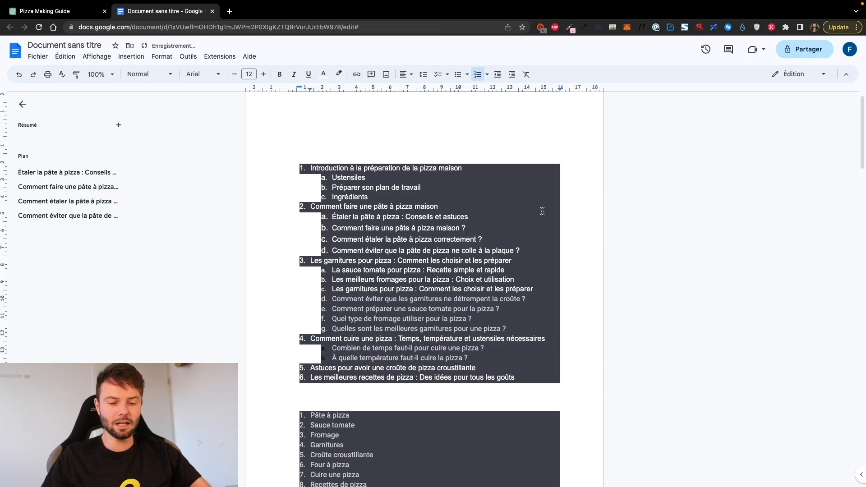
pyautogui.write('Tutoriel étape par étape')
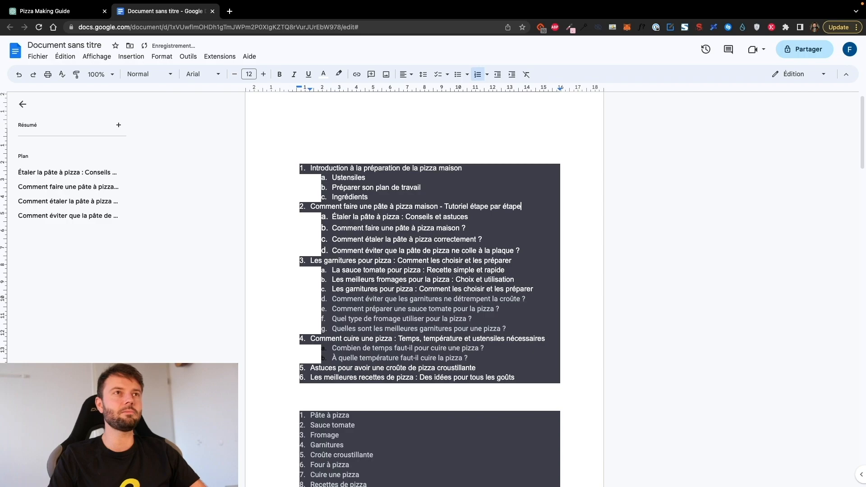
# Remove the redundant sub-item "Étaler la pâte à pizza : Conseils et astuces" from the dough section, leaving no blank line
pyautogui.click(332, 250)
pyautogui.click(334, 217)
pyautogui.moveTo(330, 218); pyautogui.dragTo(430, 228)
pyautogui.click(357, 228)
pyautogui.click(371, 239)
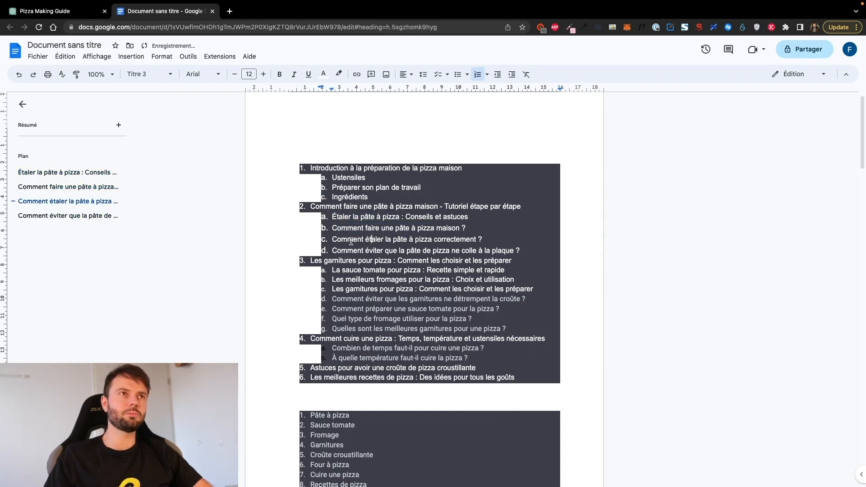
pyautogui.moveTo(338, 239); pyautogui.dragTo(302, 213)
pyautogui.click(496, 236)
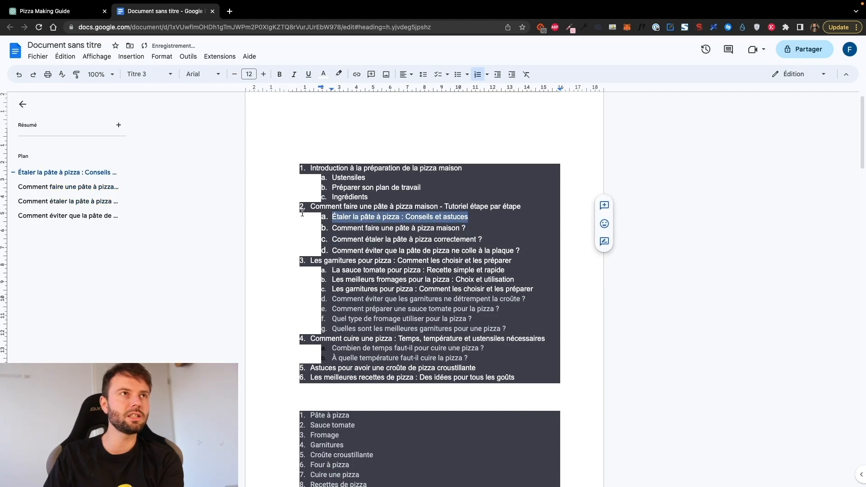
pyautogui.press('BackSpace')
pyautogui.press('BackSpace')
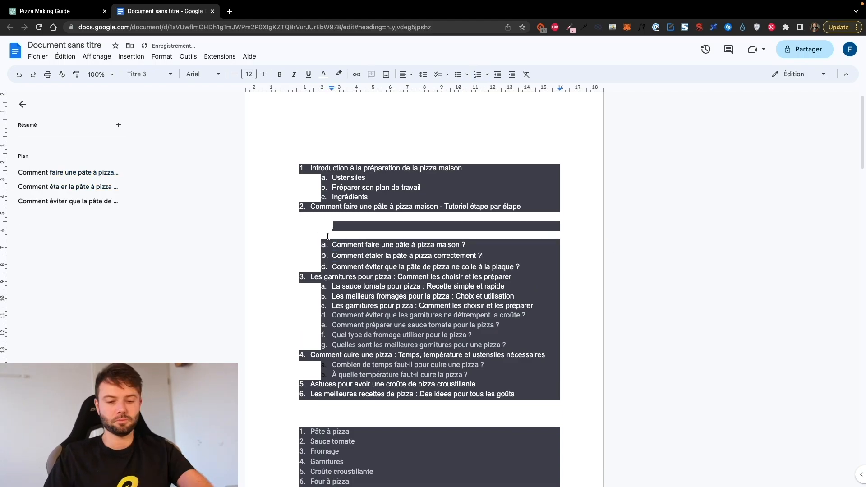
pyautogui.press('BackSpace')
# Review the remaining sub-items of the dough and toppings sections for order and overlaps
pyautogui.tripleClick(377, 217)
pyautogui.click(333, 239)
pyautogui.tripleClick(403, 221)
pyautogui.click(360, 225)
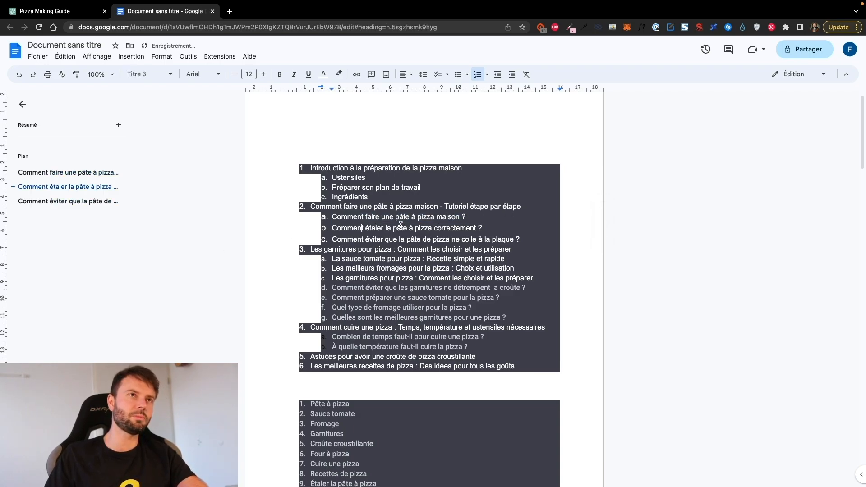
pyautogui.moveTo(338, 228); pyautogui.dragTo(476, 228)
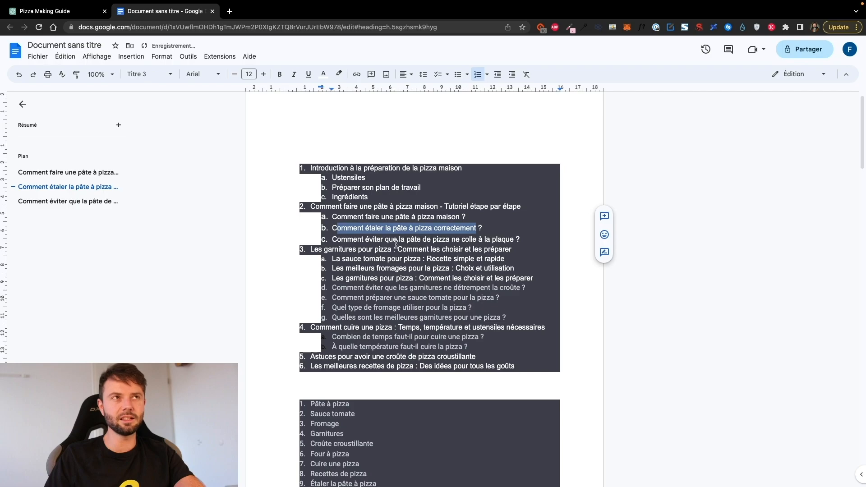
pyautogui.moveTo(338, 240); pyautogui.dragTo(521, 239)
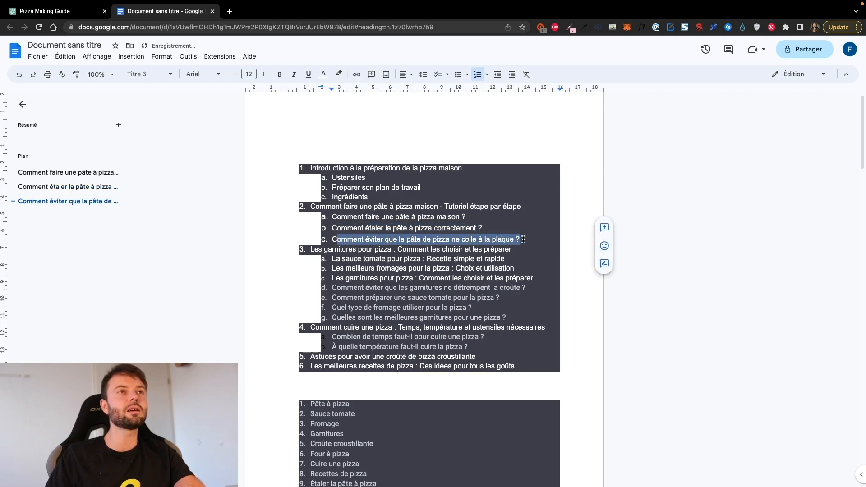
pyautogui.click(534, 239)
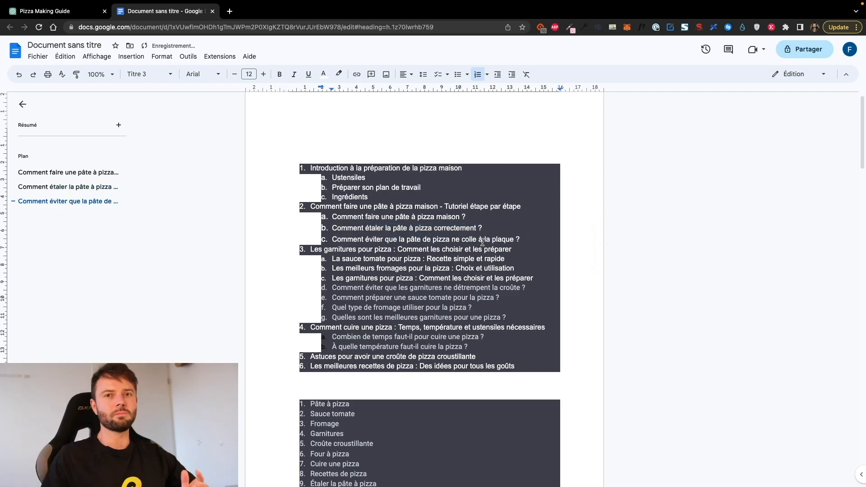
pyautogui.click(338, 249)
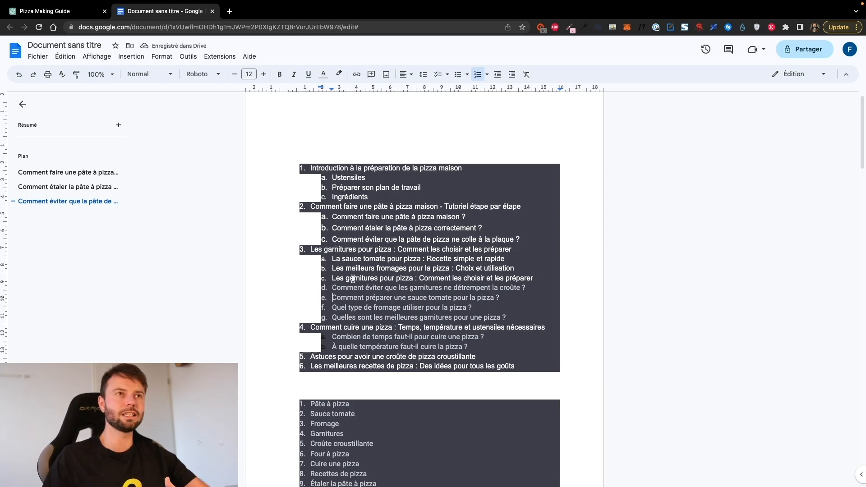
pyautogui.moveTo(332, 259); pyautogui.dragTo(536, 318)
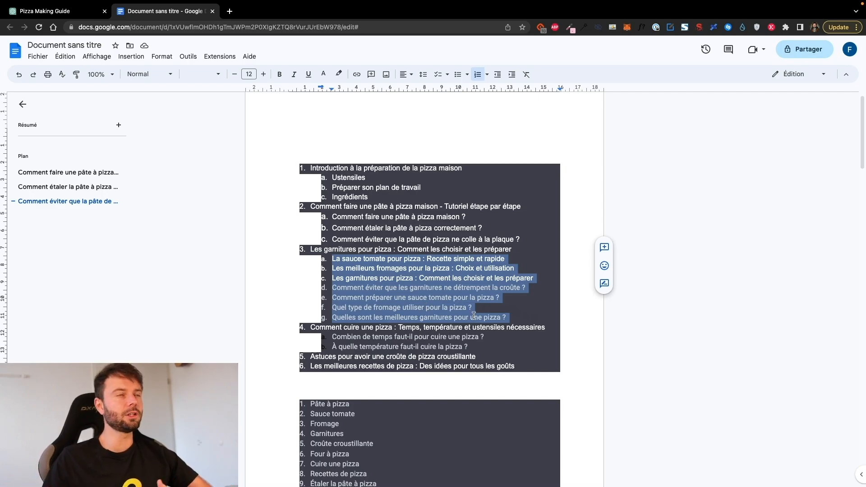
pyautogui.click(436, 338)
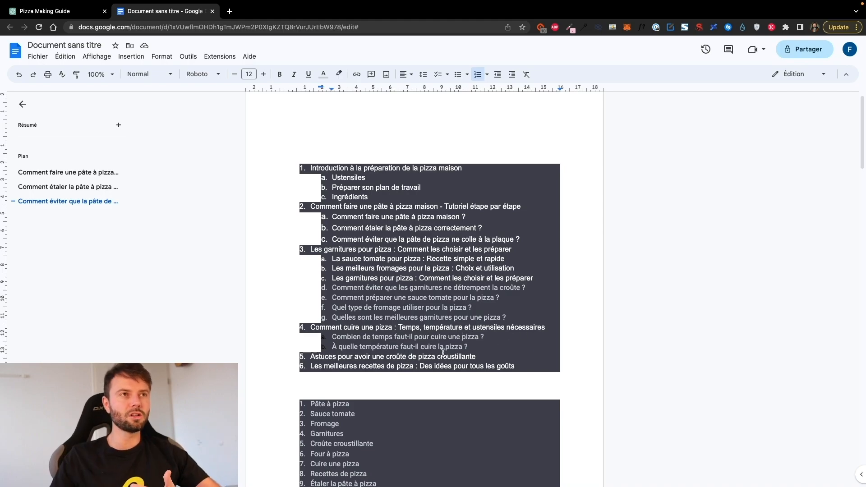
# Insert "Quel matériel ? différence entre les fours" as the first sub-item of the "Comment cuire une pizza" section
pyautogui.click(477, 346)
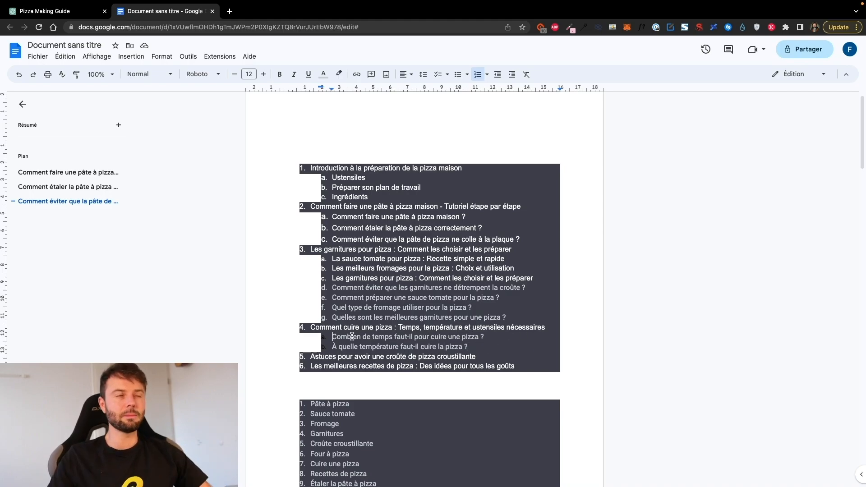
pyautogui.press('Return')
pyautogui.write('Quel maté')
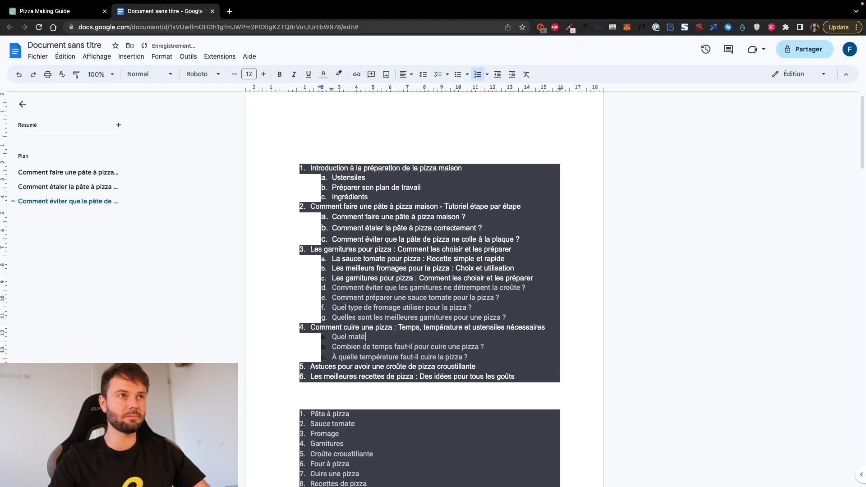
pyautogui.write('riel ? différence entre les fours')
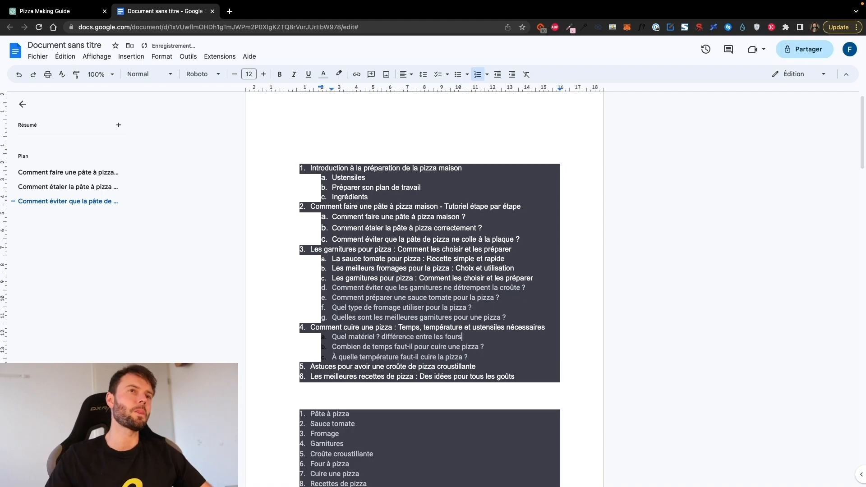
# Copy the ten keywords from "Pizza italienne" to "Pizza frite" and paste them beneath "Les meilleures recettes de pizza : Des idées pour tous les goûts"
pyautogui.click(290, 413)
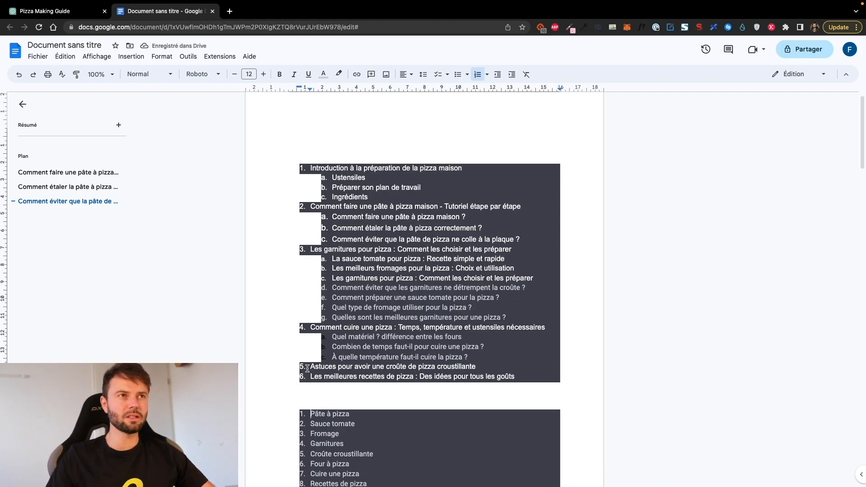
pyautogui.scroll(-2, 307, 368)
pyautogui.moveTo(311, 327); pyautogui.dragTo(519, 339)
pyautogui.click(519, 339)
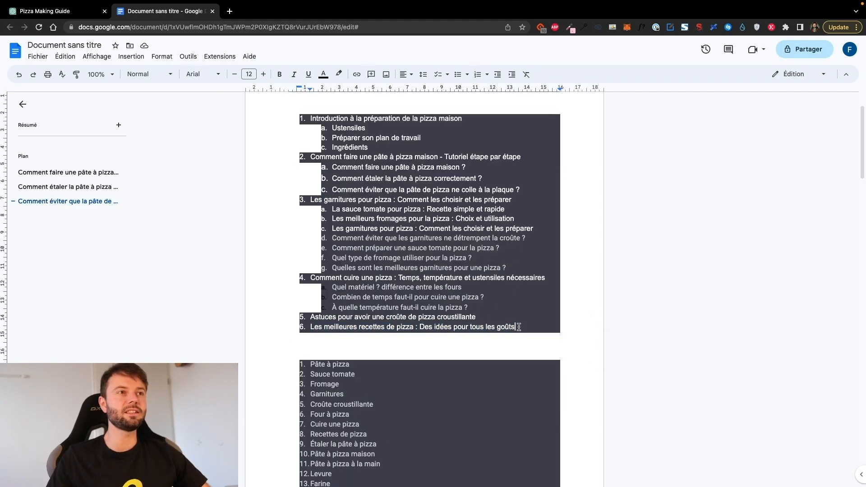
pyautogui.scroll(-8, 414, 395)
pyautogui.scroll(-2, 415, 396)
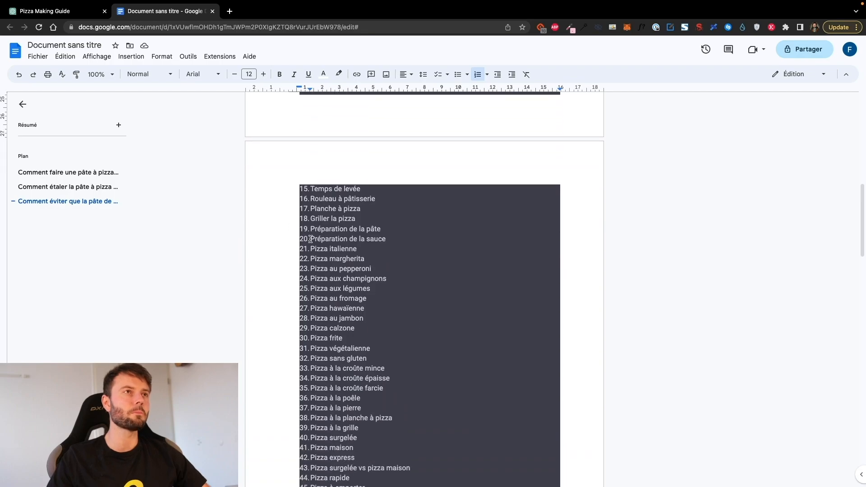
pyautogui.moveTo(310, 215); pyautogui.dragTo(374, 302)
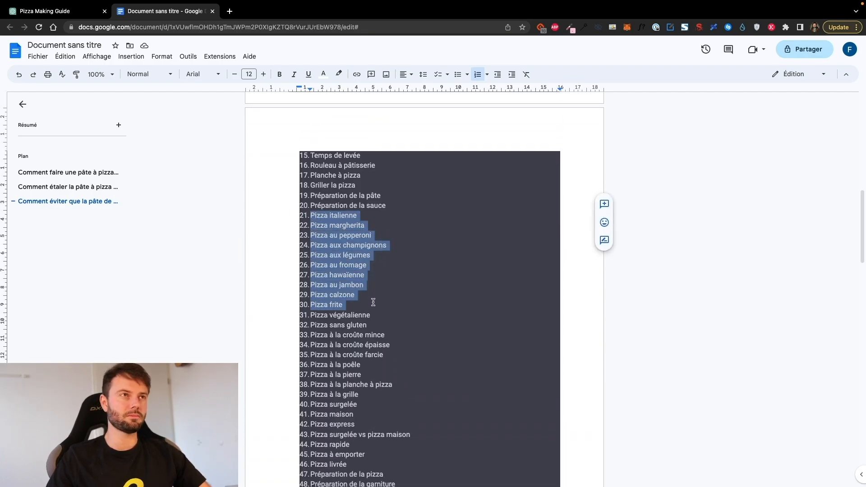
pyautogui.press('super+c')
pyautogui.scroll(11, 392, 298)
pyautogui.click(532, 387)
pyautogui.press('Return')
pyautogui.press('super+v')
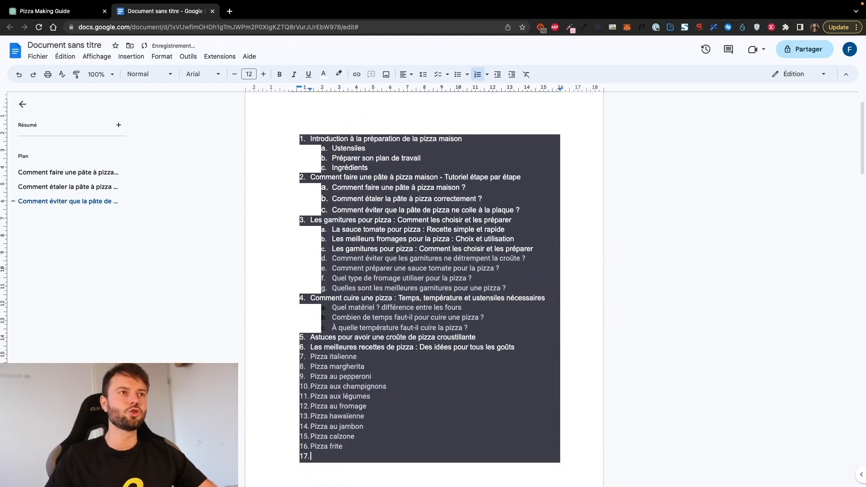
# Indent "Pizza italienne", "Pizza margherita" and "Pizza au pepperoni" as sub-items of the best recipes title
pyautogui.click(309, 358)
pyautogui.press('Tab')
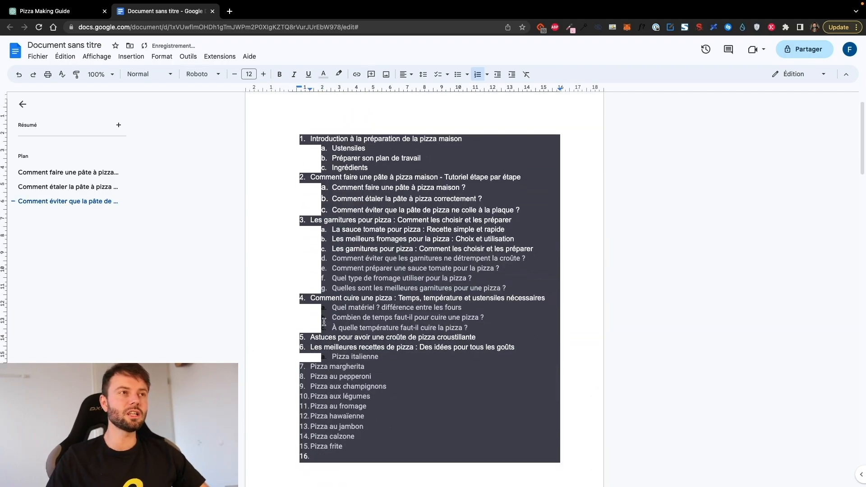
pyautogui.click(296, 367)
pyautogui.press('Tab')
pyautogui.click(299, 376)
pyautogui.press('Tab')
pyautogui.click(298, 388)
pyautogui.press('Tab')
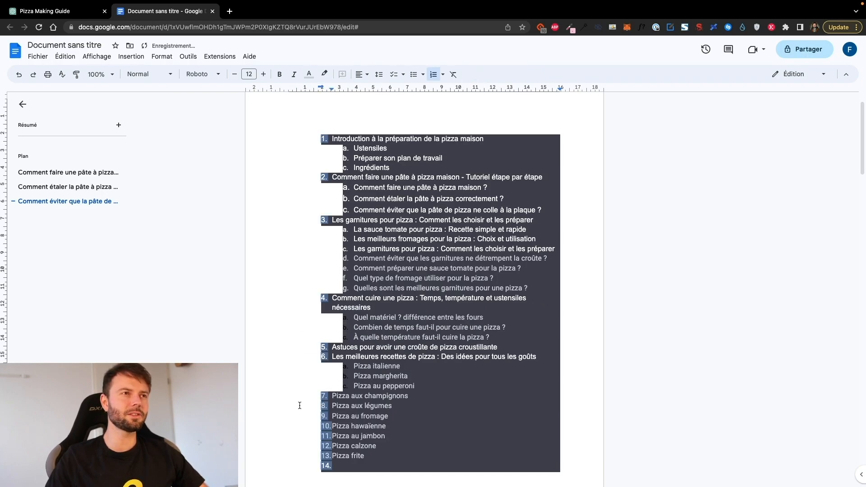
# Indent the remaining pizza types, from "Pizza aux champignons" to "Pizza frite", as sub-items and remove the number from the empty last item
pyautogui.click(319, 401)
pyautogui.press('Tab')
pyautogui.press('Tab')
pyautogui.click(323, 416)
pyautogui.press('Tab')
pyautogui.click(322, 428)
pyautogui.press('Tab')
pyautogui.press('super+z')
pyautogui.doubleClick(322, 426)
pyautogui.press('Tab')
pyautogui.click(320, 436)
pyautogui.press('Tab')
pyautogui.click(320, 446)
pyautogui.press('Tab')
pyautogui.click(320, 455)
pyautogui.press('Tab')
pyautogui.scroll(-6, 336, 175)
pyautogui.press('BackSpace')
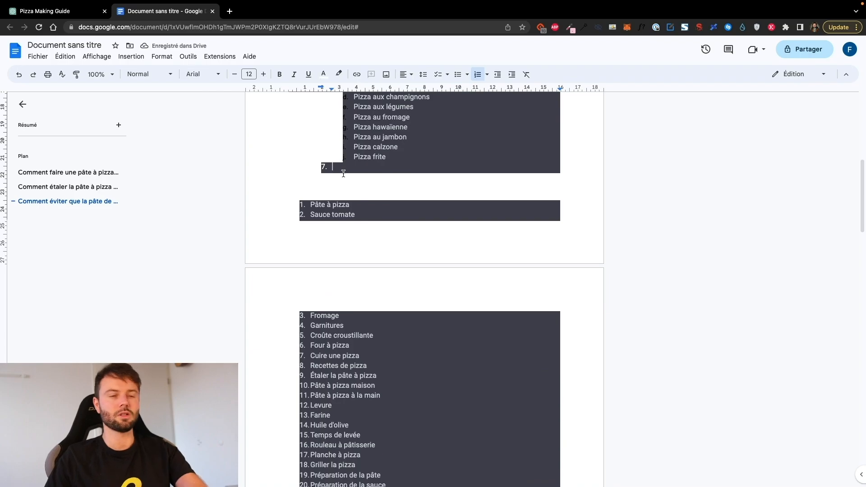
# Copy the outline and draft a ChatGPT prompt requesting an SEO-optimised cooking blog article on "comment préparer une pizza" that follows this structure
pyautogui.scroll(6, 623, 147)
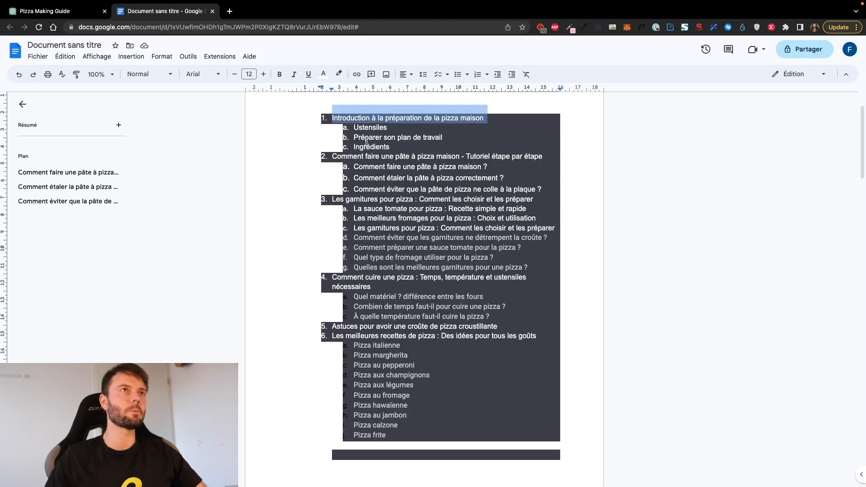
pyautogui.hotkey('ctrl', 'a')
pyautogui.click(62, 14)
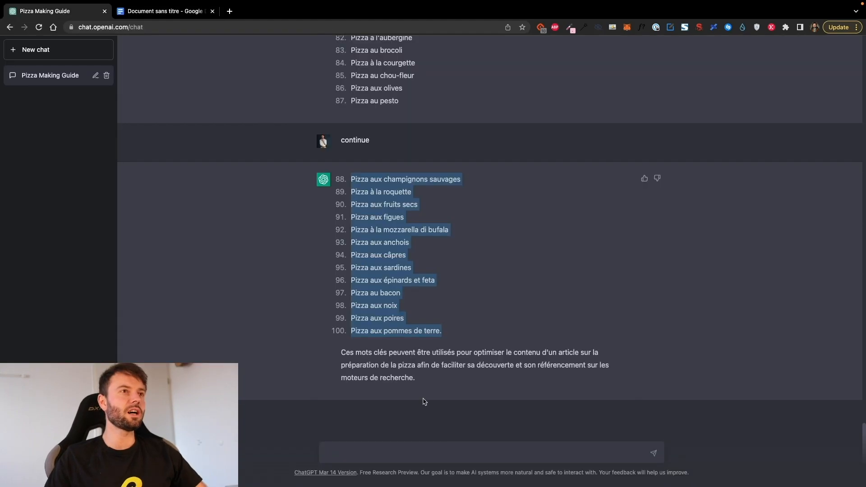
pyautogui.click(404, 451)
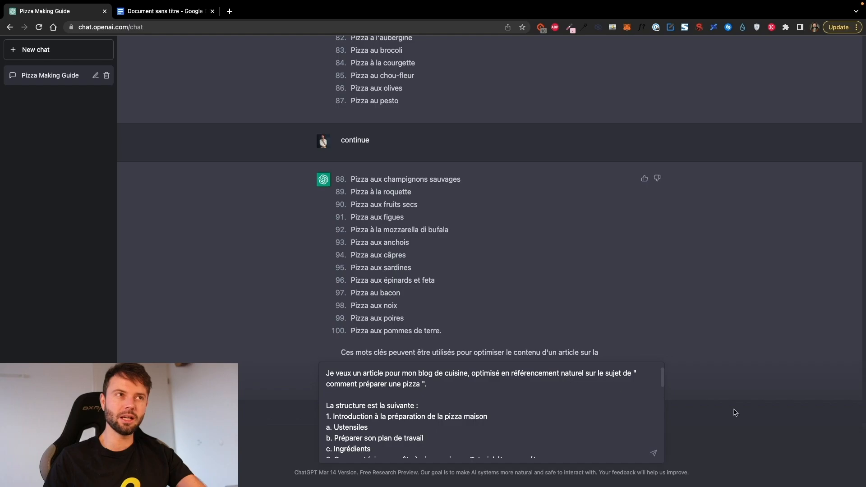
# Insert a blank line below "La structure est la suivante :" and add "L'article doit faire au minimum 3500 mots" to the prompt's opening paragraph
pyautogui.click(439, 407)
pyautogui.hotkey('shift', 'Return')
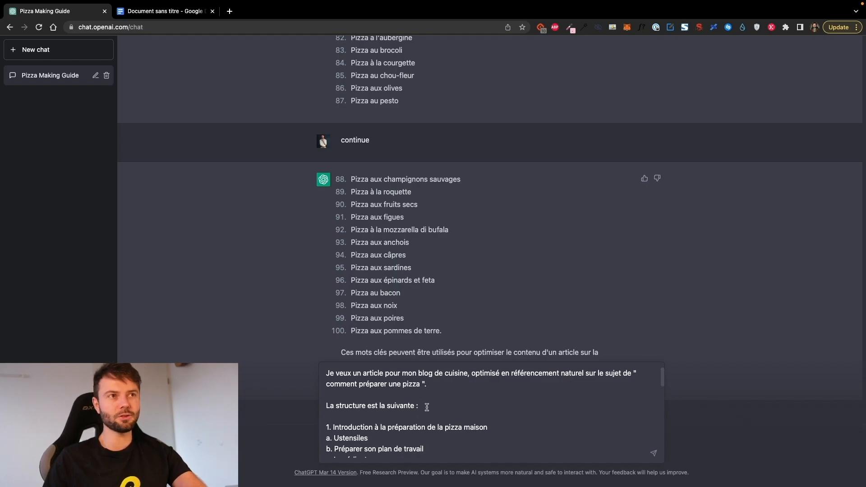
pyautogui.scroll(-4, 382, 434)
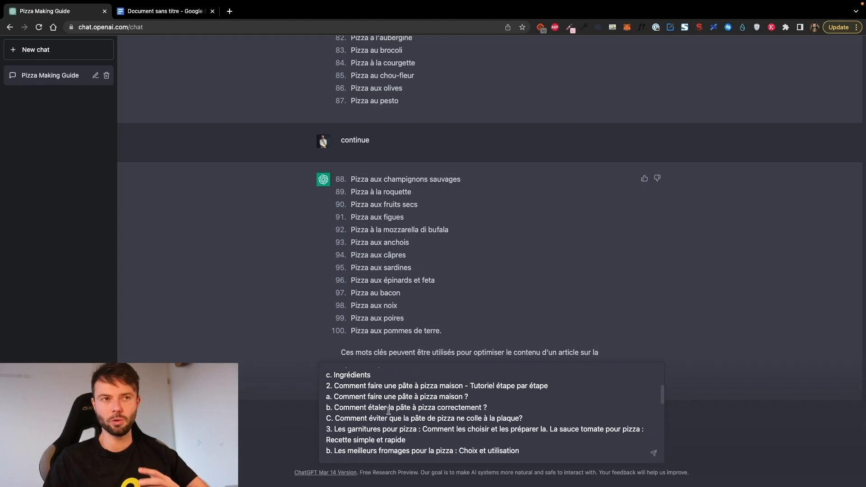
pyautogui.scroll(3, 363, 406)
pyautogui.scroll(1, 361, 405)
pyautogui.scroll(-4, 343, 424)
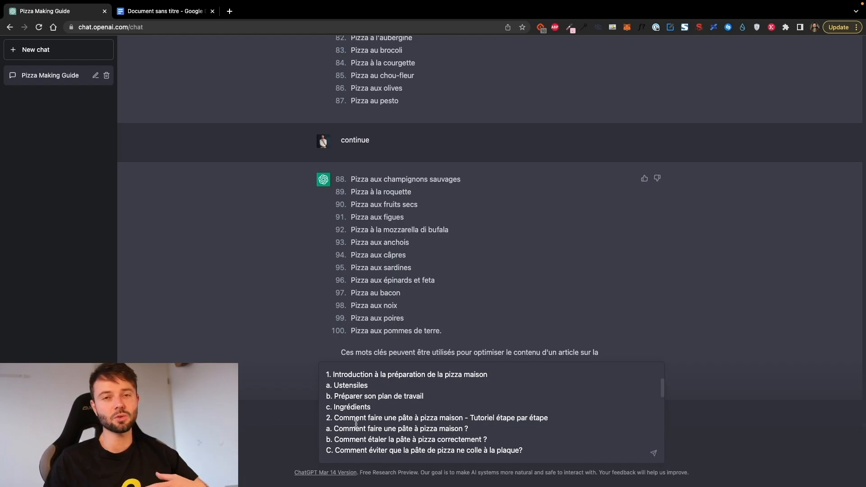
pyautogui.scroll(4, 378, 406)
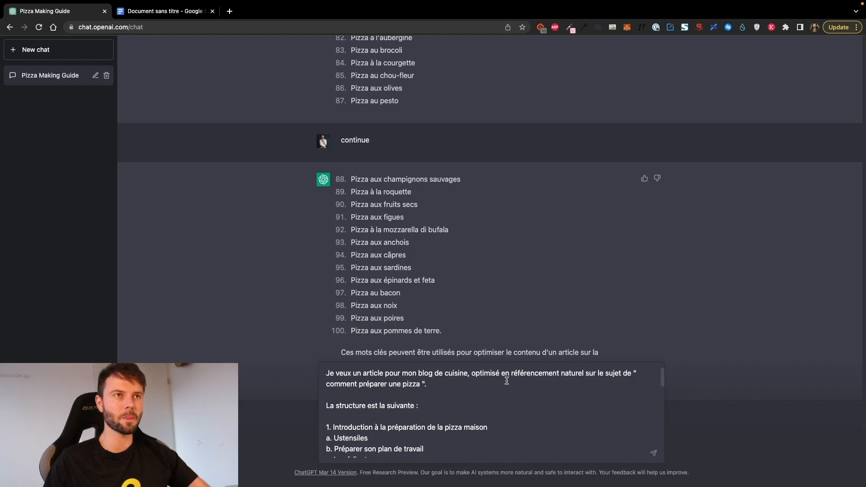
pyautogui.write("L'article doit faire au")
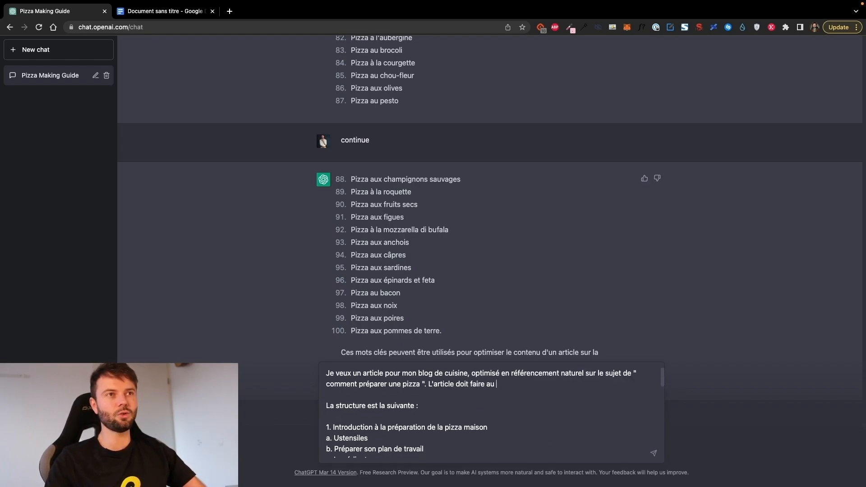
pyautogui.write(' minimum 3500 mots')
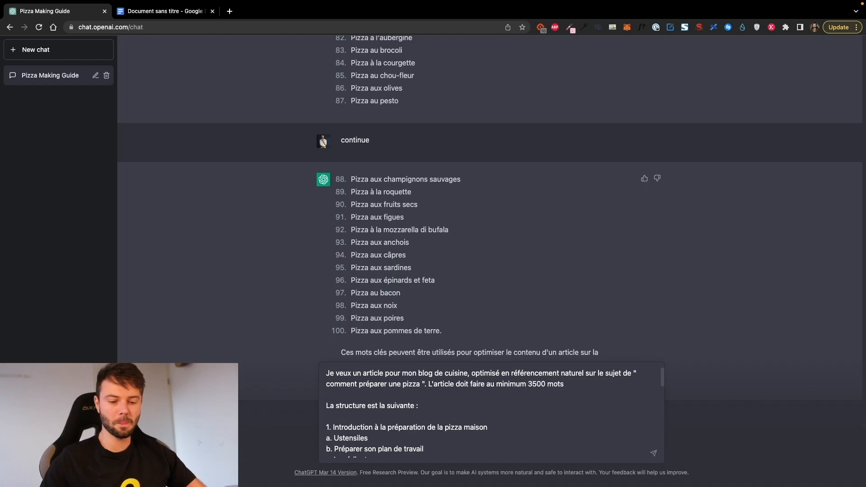
# Add "Il faut inclure si possible les mots clés suivants de manière naturelle :" below the outline, separated by a blank line
pyautogui.scroll(-10, 453, 408)
pyautogui.hotkey('shift', 'Return')
pyautogui.hotkey('shift', 'Return')
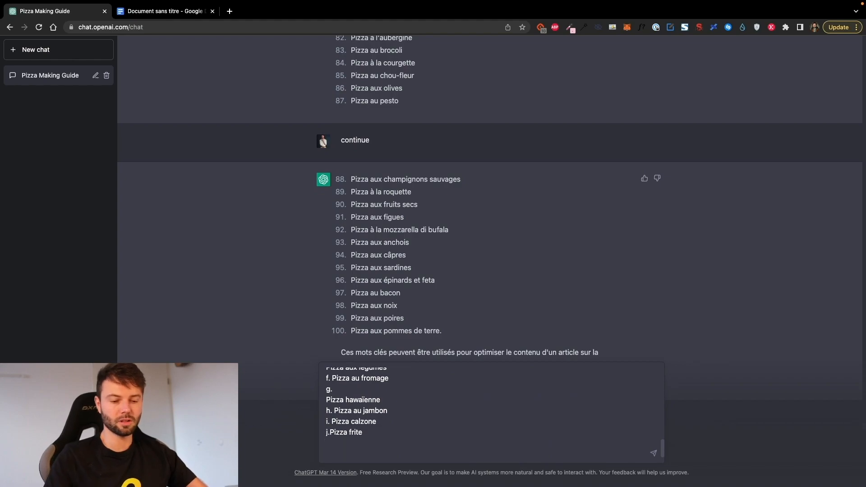
pyautogui.write('Il faut inclure')
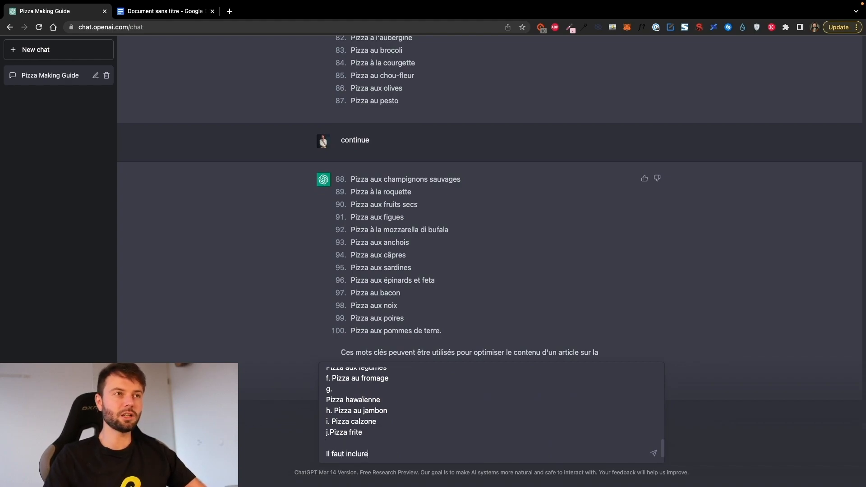
pyautogui.write(' si possible les mots clés suivants')
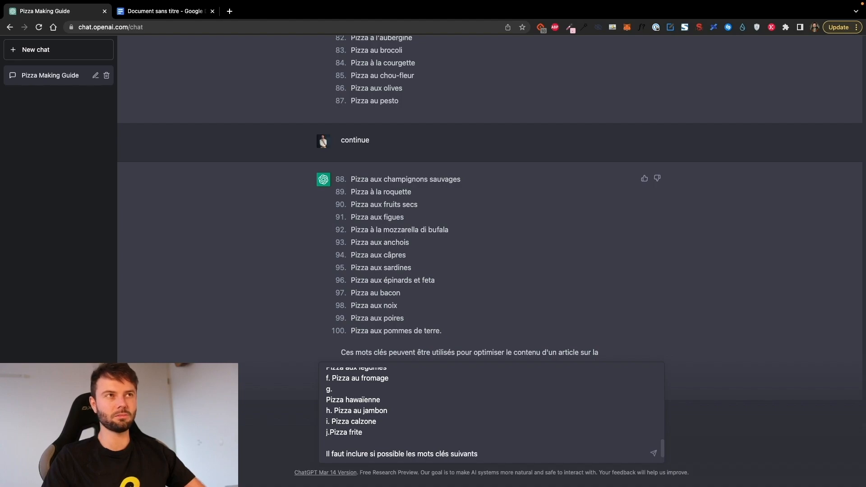
pyautogui.write(' de manière naturelle :')
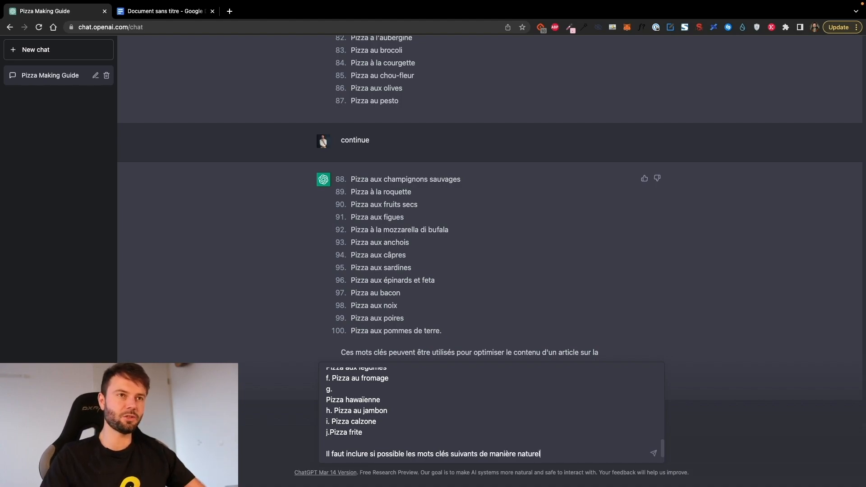
# Switch to the Google Docs document and copy the numbered keyword list from "Pâte à pizza" to "Pizza aux pommes de terre."
pyautogui.click(188, 13)
pyautogui.scroll(-7, 304, 355)
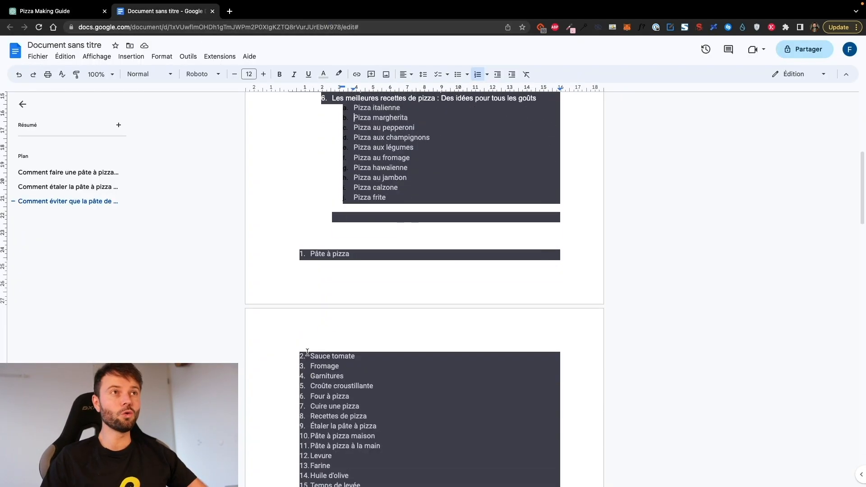
pyautogui.moveTo(302, 174); pyautogui.dragTo(545, 445)
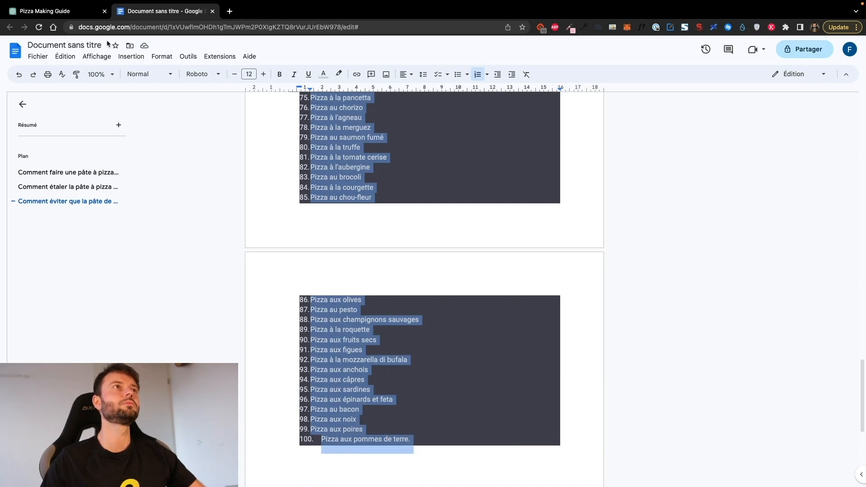
# Return to ChatGPT, paste the keyword list between quotation marks at the end of the prompt, and send it
pyautogui.click(33, 12)
pyautogui.hotkey('shift', 'Return')
pyautogui.hotkey('shift', 'Return')
pyautogui.write('"')
pyautogui.hotkey('shift', 'Return')
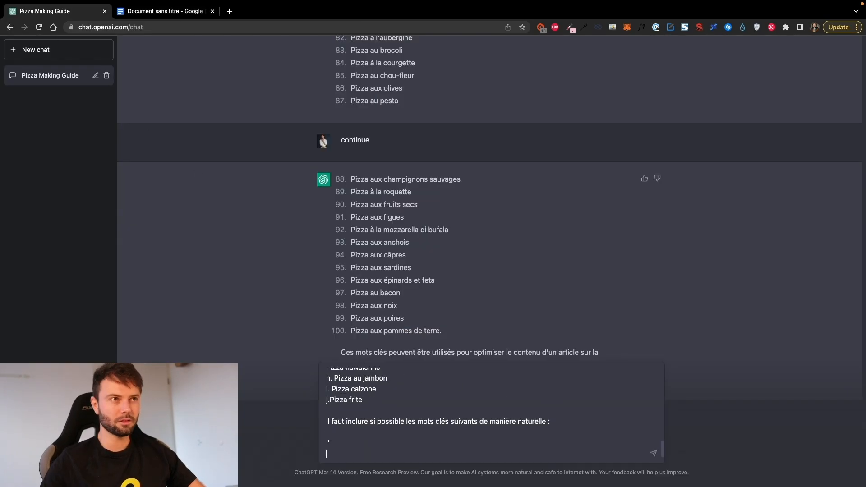
pyautogui.press('super+v')
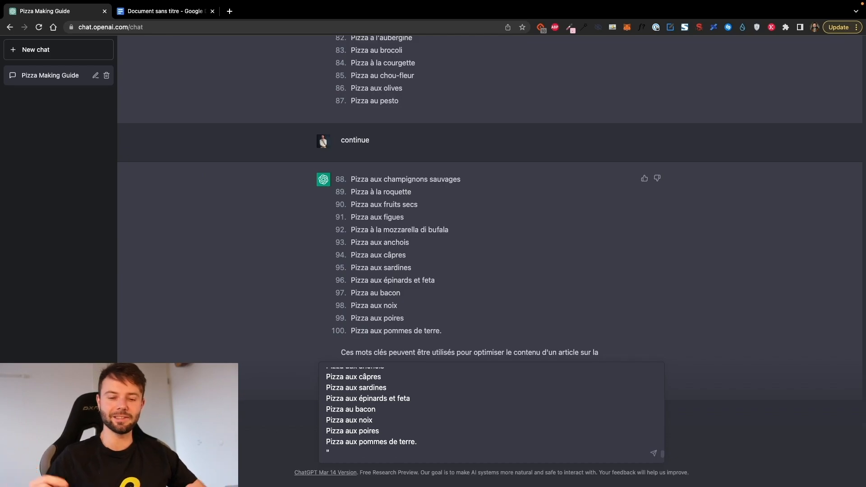
pyautogui.press('Return')
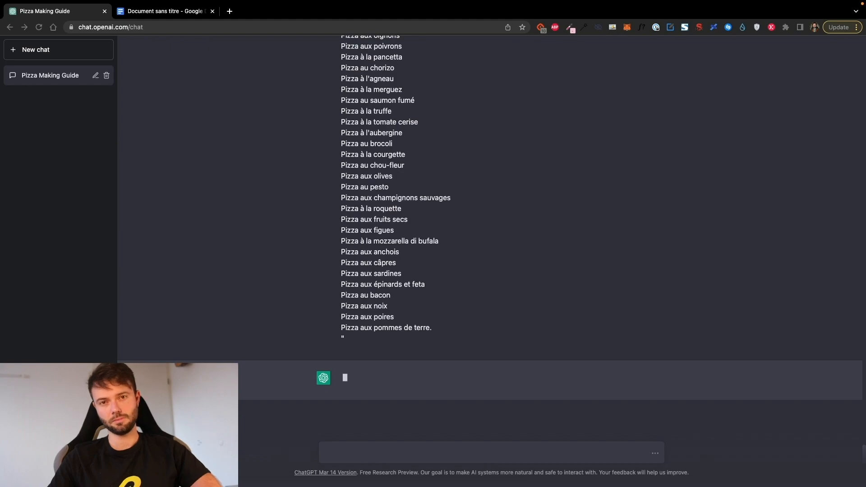